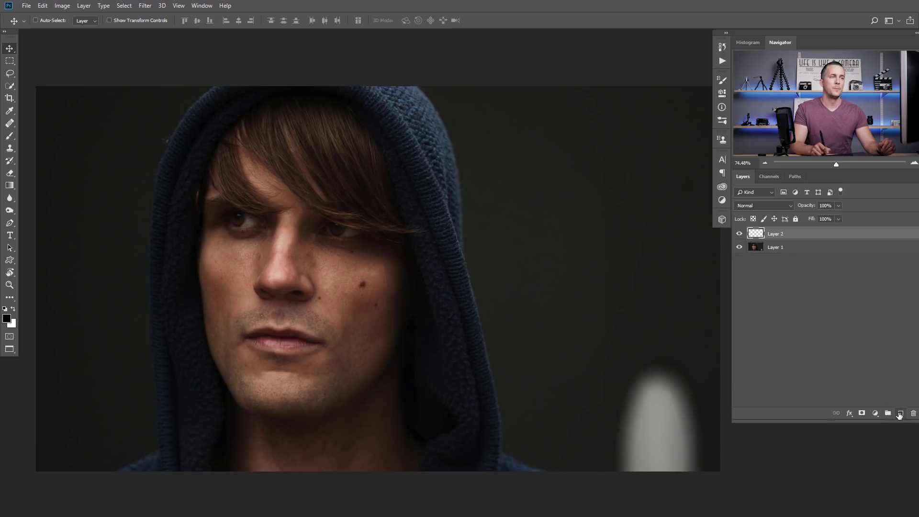
Fill the new layer with Render Clouds, then apply Difference Clouds for a veined texture.
{"action": "left_click", "coordinate": [149, 9]}
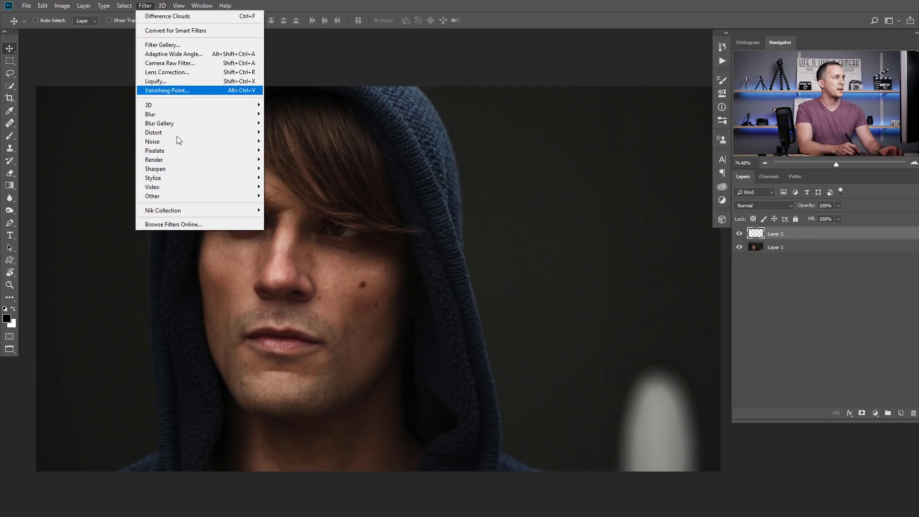
{"action": "mouse_move", "coordinate": [177, 160]}
{"action": "left_click", "coordinate": [302, 192]}
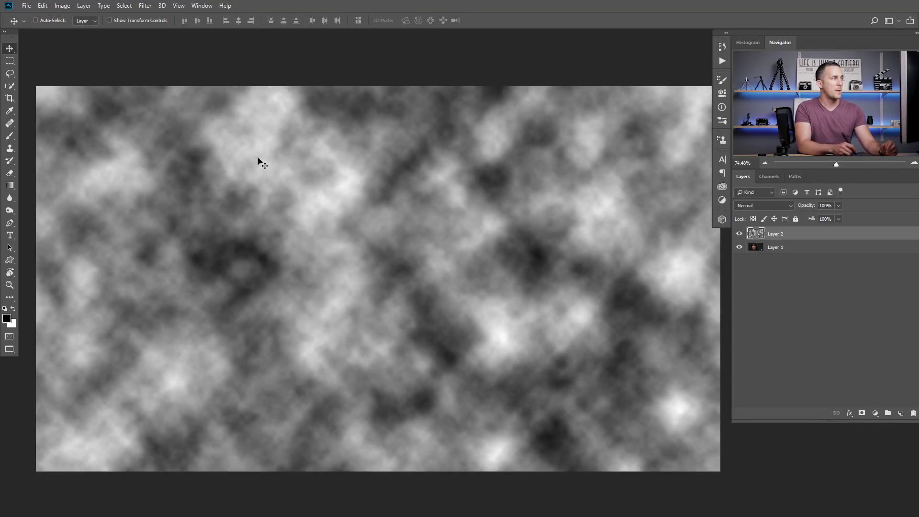
{"action": "left_click", "coordinate": [147, 8]}
{"action": "mouse_move", "coordinate": [191, 159]}
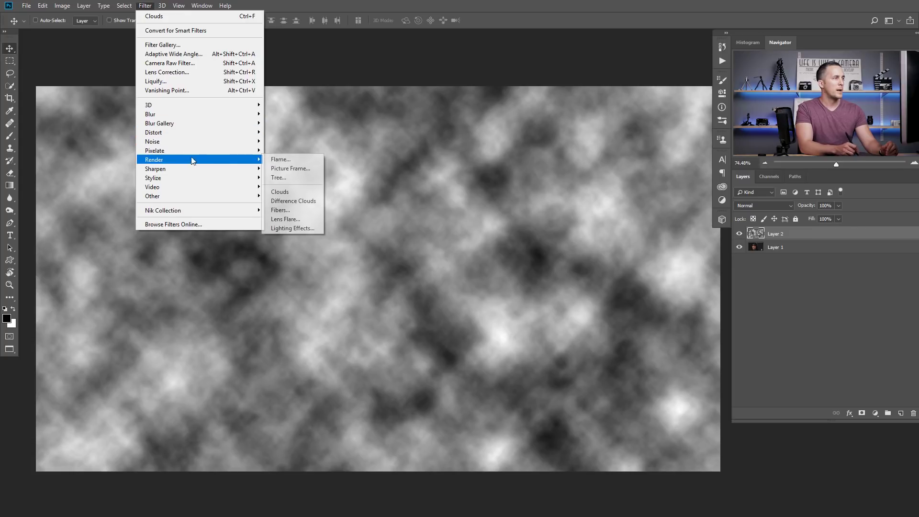
{"action": "left_click", "coordinate": [310, 204]}
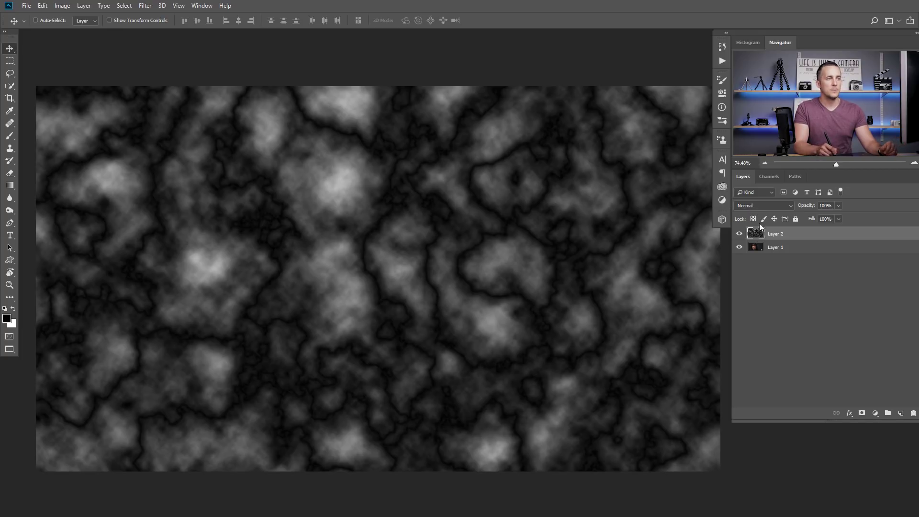
Open the cloud layer's blend mode list to choose a blending mode.
{"action": "left_click", "coordinate": [758, 208]}
{"action": "left_click", "coordinate": [760, 208]}
{"action": "left_click", "coordinate": [763, 208]}
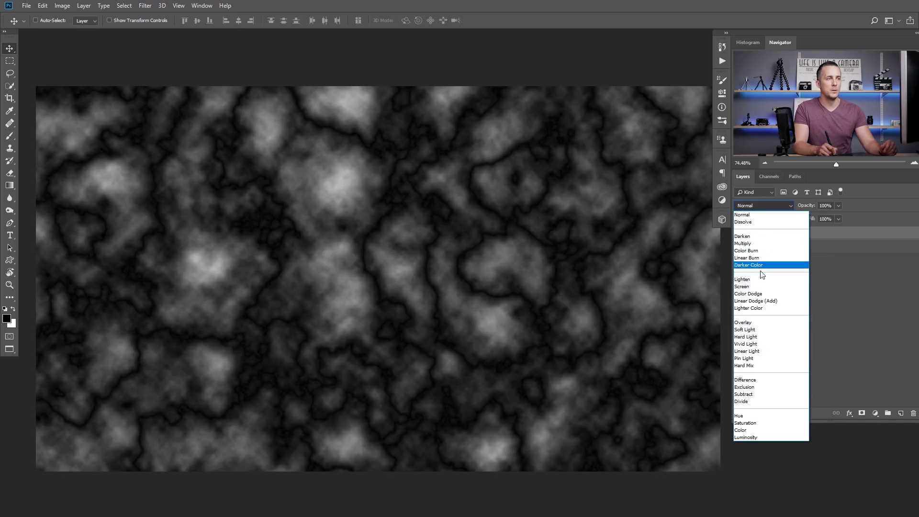
Set the cloud layer to Color Dodge and apply Difference Clouds again.
{"action": "left_click", "coordinate": [762, 293]}
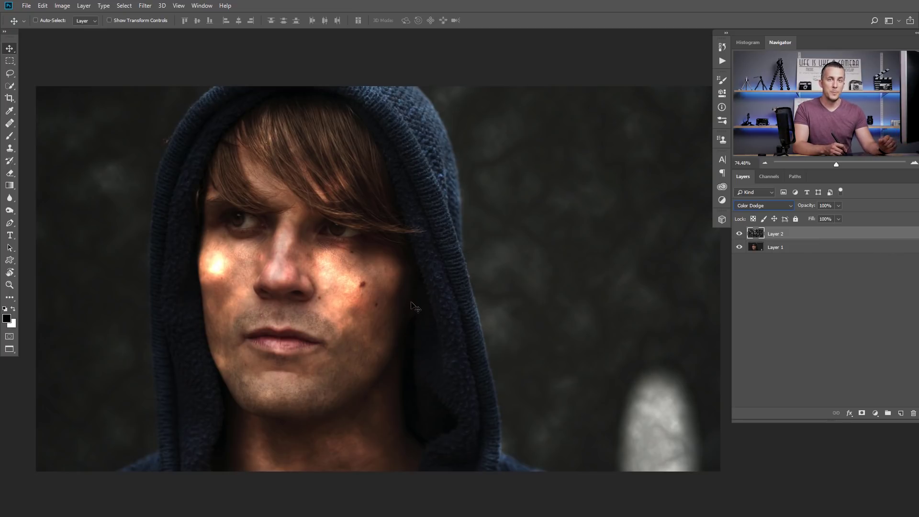
{"action": "left_click", "coordinate": [145, 5]}
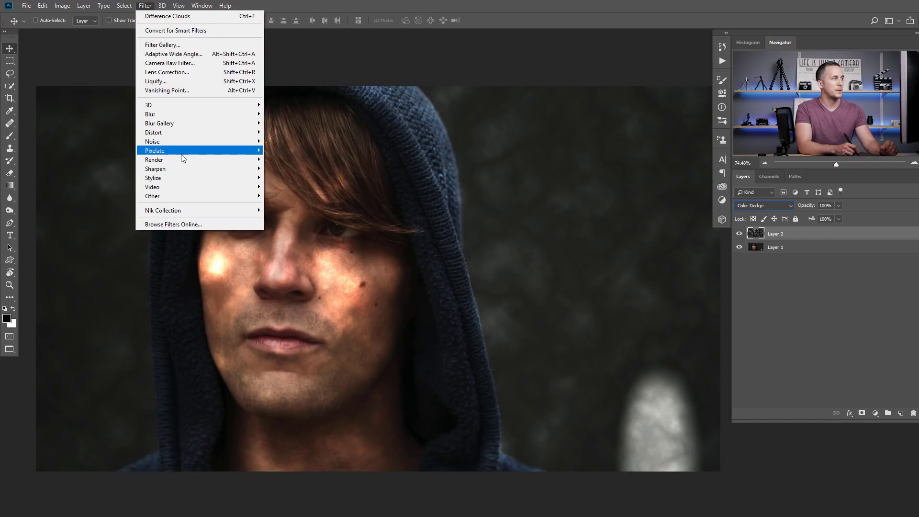
{"action": "mouse_move", "coordinate": [182, 160]}
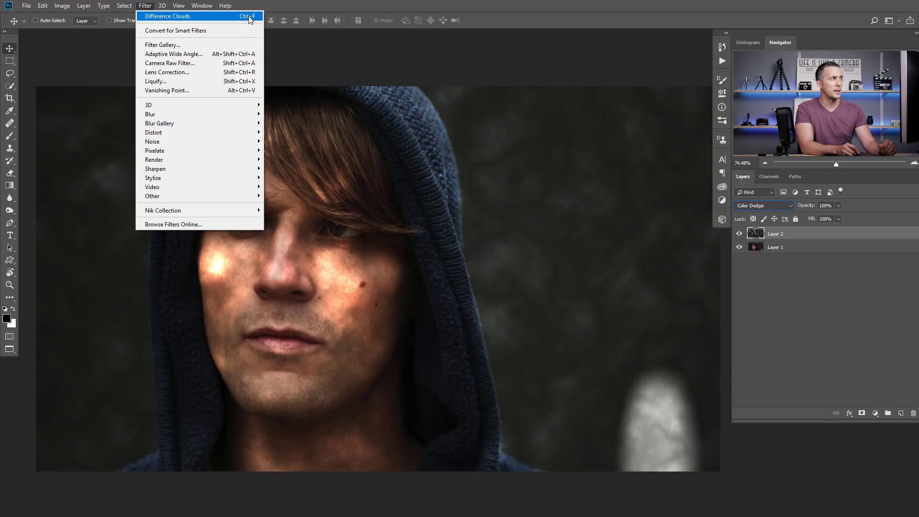
{"action": "left_click", "coordinate": [222, 18]}
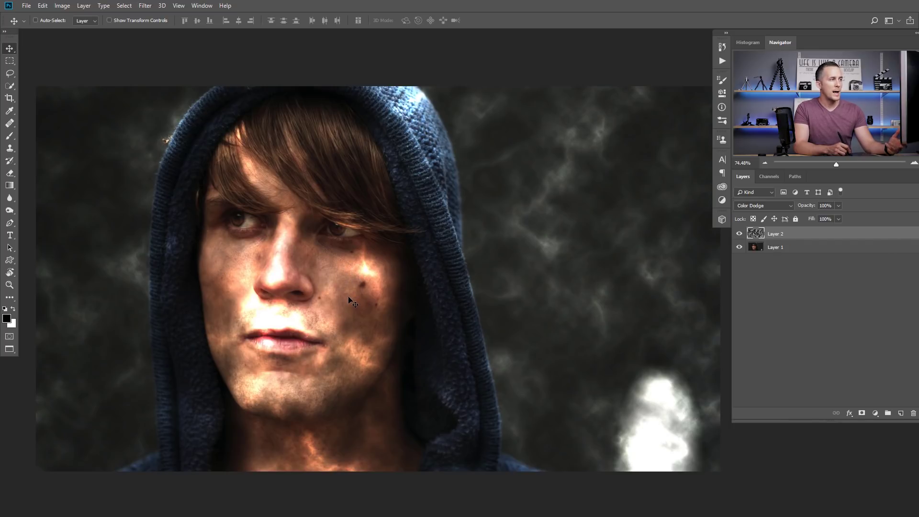
Reapply Difference Clouds four times with Ctrl+F until bright lightning-like streaks appear.
{"action": "key", "text": "ctrl+f"}
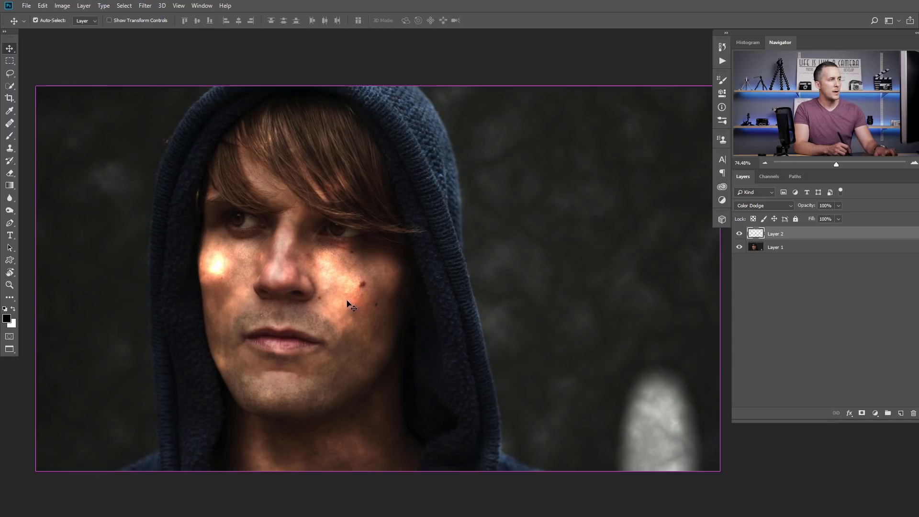
{"action": "key", "text": "ctrl+f"}
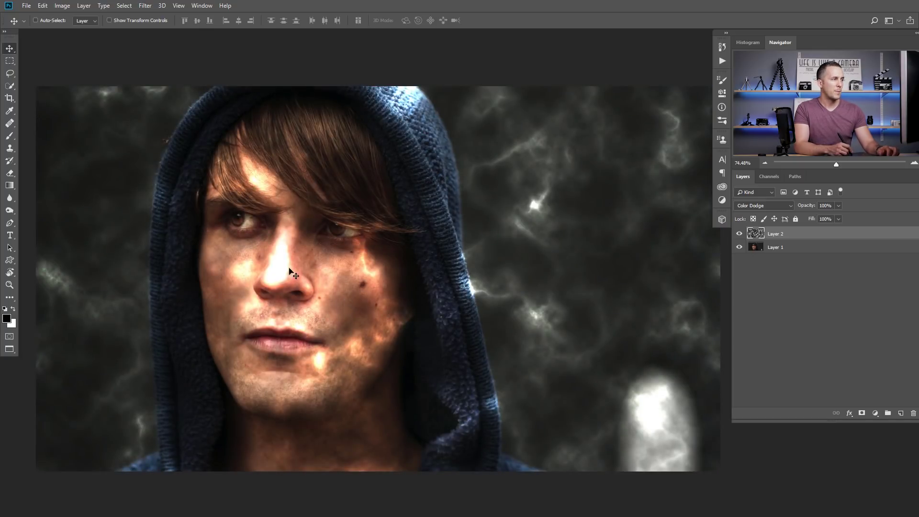
{"action": "key", "text": "ctrl+f"}
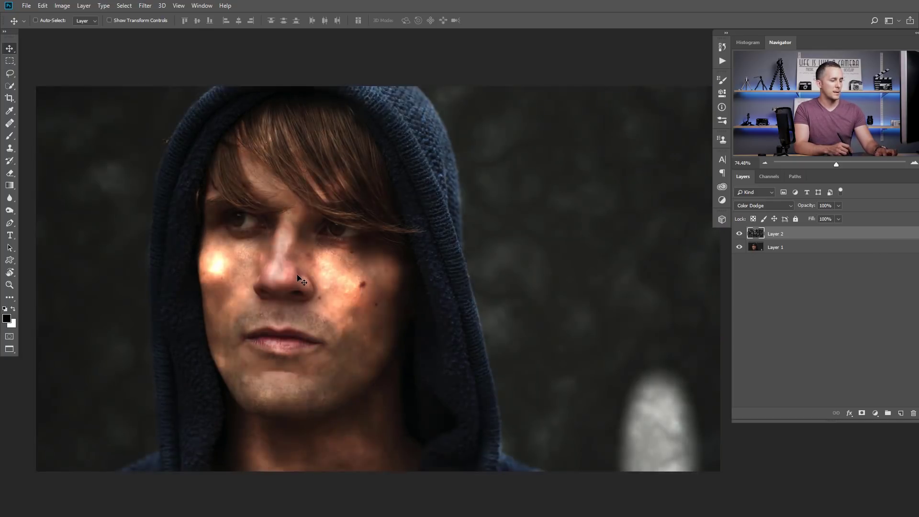
{"action": "key", "text": "ctrl+f"}
{"action": "key", "text": "ctrl+f"}
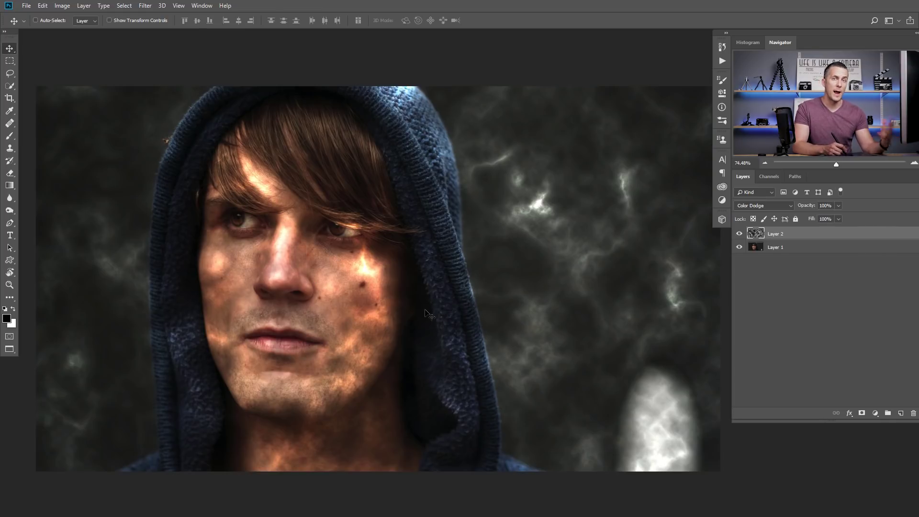
Shift the cloud layer, then rotate and reposition it with Free Transform.
{"action": "mouse_move", "coordinate": [397, 263]}
{"action": "left_mouse_down"}
{"action": "mouse_move", "coordinate": [268, 264]}
{"action": "mouse_move", "coordinate": [302, 268]}
{"action": "mouse_move", "coordinate": [284, 278]}
{"action": "mouse_move", "coordinate": [395, 271]}
{"action": "left_mouse_up"}
{"action": "key", "text": "ctrl+t"}
{"action": "left_click_drag", "start_coordinate": [649, 273], "coordinate": [644, 221]}
{"action": "left_click_drag", "start_coordinate": [527, 130], "coordinate": [410, 213]}
{"action": "key", "text": "ctrl+minus"}
{"action": "left_click_drag", "start_coordinate": [377, 416], "coordinate": [363, 237]}
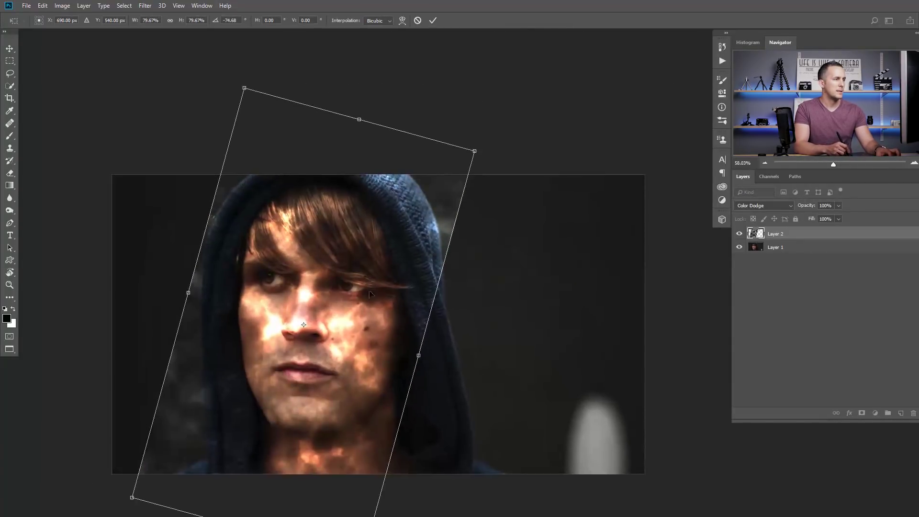
{"action": "left_click_drag", "start_coordinate": [369, 290], "coordinate": [402, 330]}
{"action": "left_click", "coordinate": [403, 330], "text": "ctrl"}
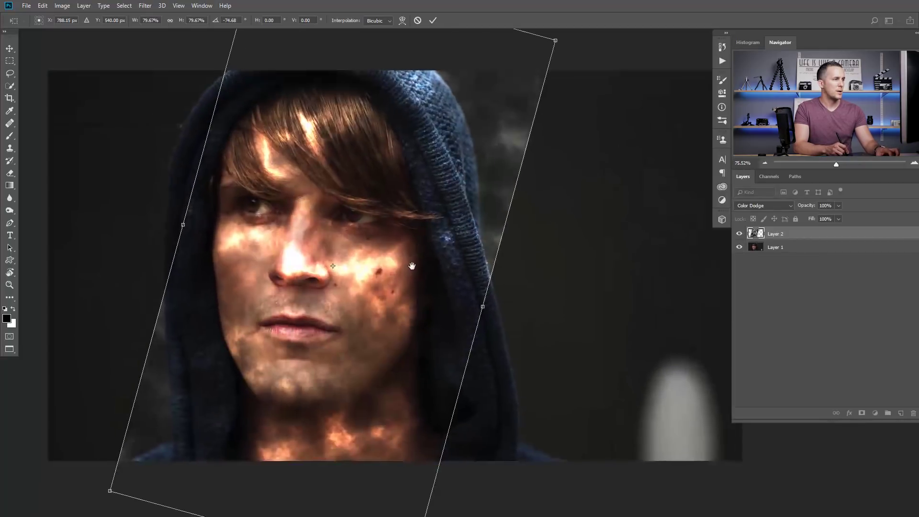
Rotate the clouds back to about 11°, move them over the face and stretch them taller.
{"action": "left_click_drag", "start_coordinate": [507, 288], "coordinate": [498, 201]}
{"action": "left_click_drag", "start_coordinate": [412, 279], "coordinate": [393, 264]}
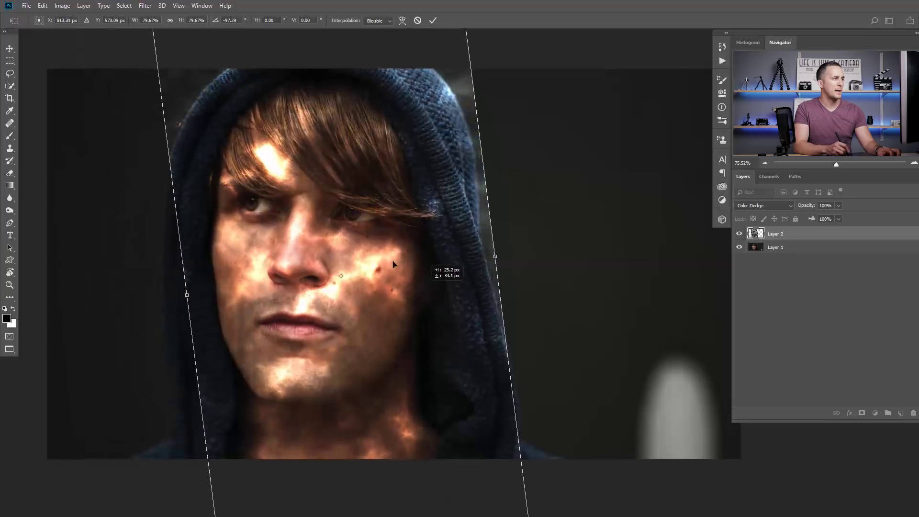
{"action": "left_click_drag", "start_coordinate": [348, 289], "coordinate": [373, 301]}
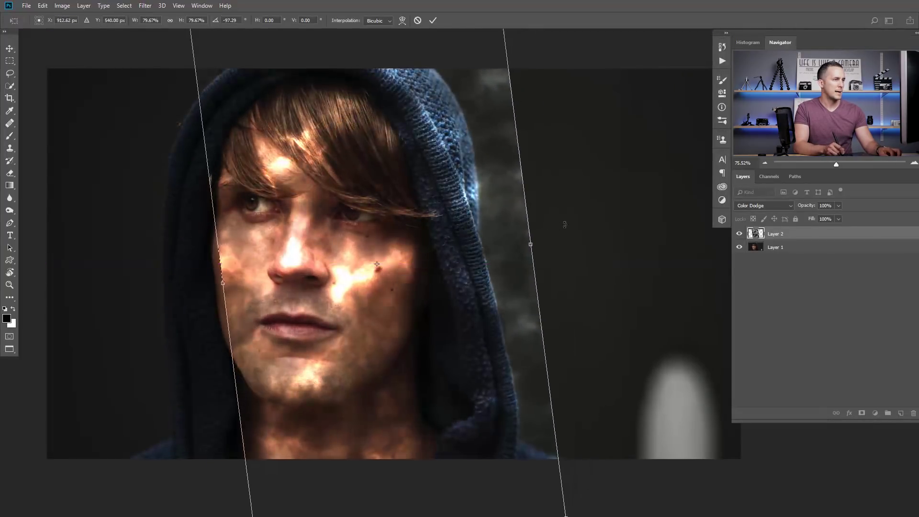
{"action": "left_click_drag", "start_coordinate": [574, 215], "coordinate": [431, 372]}
{"action": "left_click_drag", "start_coordinate": [458, 320], "coordinate": [349, 359]}
{"action": "mouse_move", "coordinate": [353, 453]}
{"action": "left_mouse_down"}
{"action": "mouse_move", "coordinate": [355, 444]}
{"action": "mouse_move", "coordinate": [356, 491]}
{"action": "mouse_move", "coordinate": [356, 467]}
{"action": "left_mouse_up"}
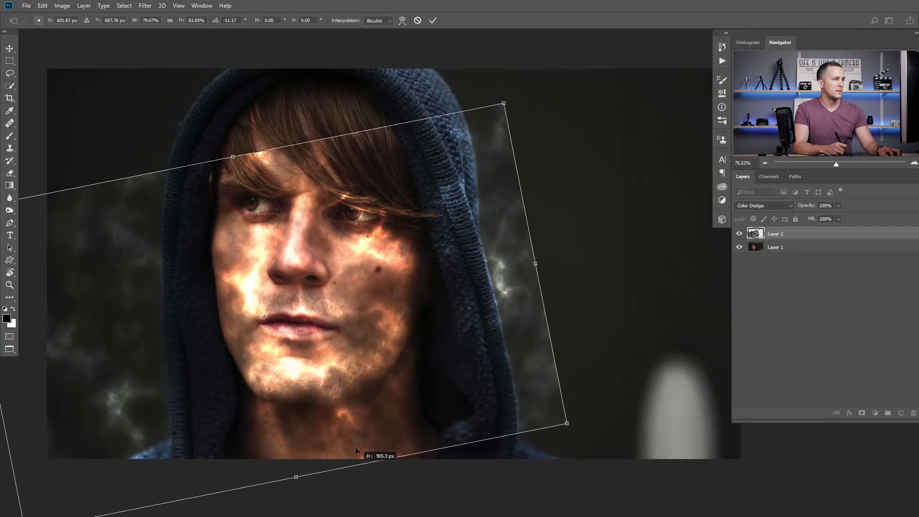
Warp the cloud layer to curve the glow over the cheek, jaw, chin and neck, then commit.
{"action": "right_click", "coordinate": [373, 482]}
{"action": "left_click", "coordinate": [417, 410]}
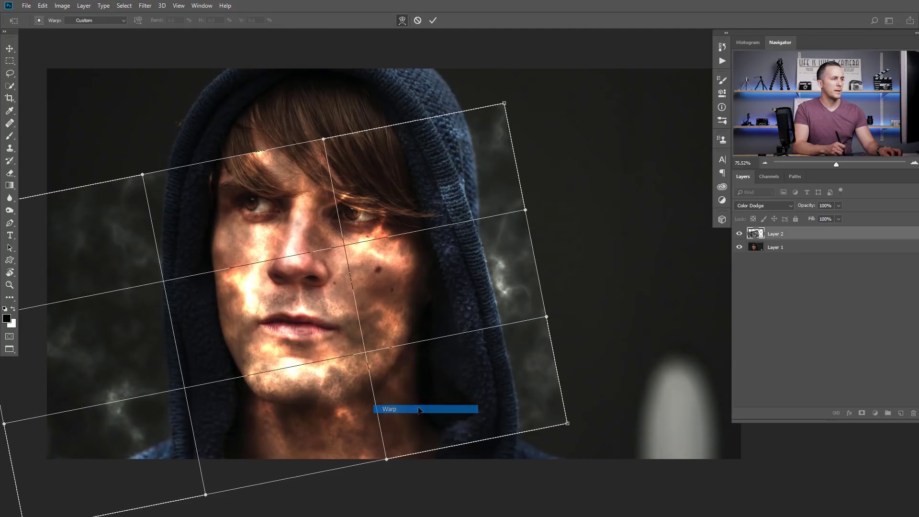
{"action": "left_click_drag", "start_coordinate": [346, 182], "coordinate": [339, 158]}
{"action": "left_click_drag", "start_coordinate": [304, 374], "coordinate": [294, 401]}
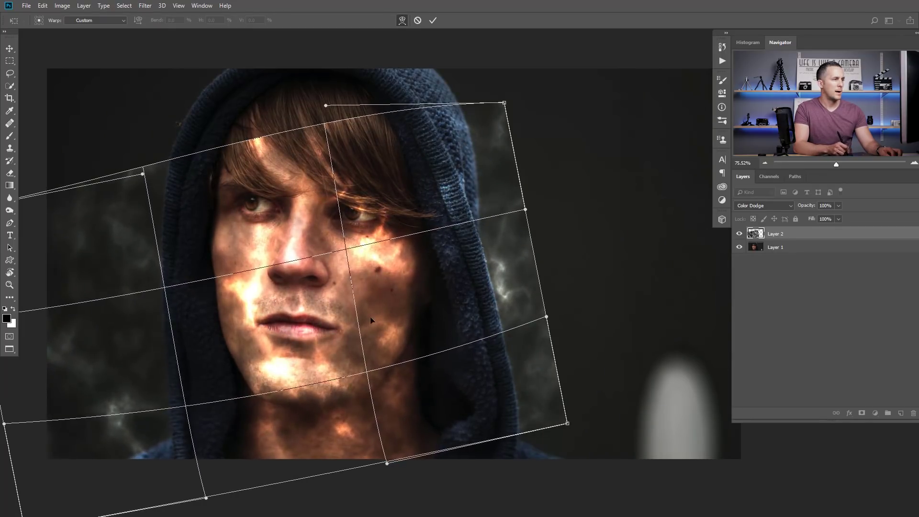
{"action": "left_click_drag", "start_coordinate": [370, 317], "coordinate": [357, 168]}
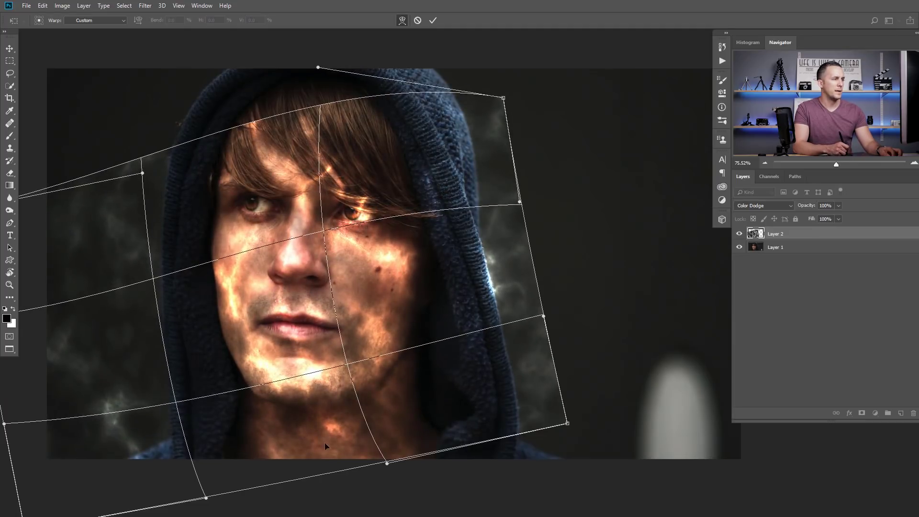
{"action": "left_click_drag", "start_coordinate": [320, 459], "coordinate": [318, 451]}
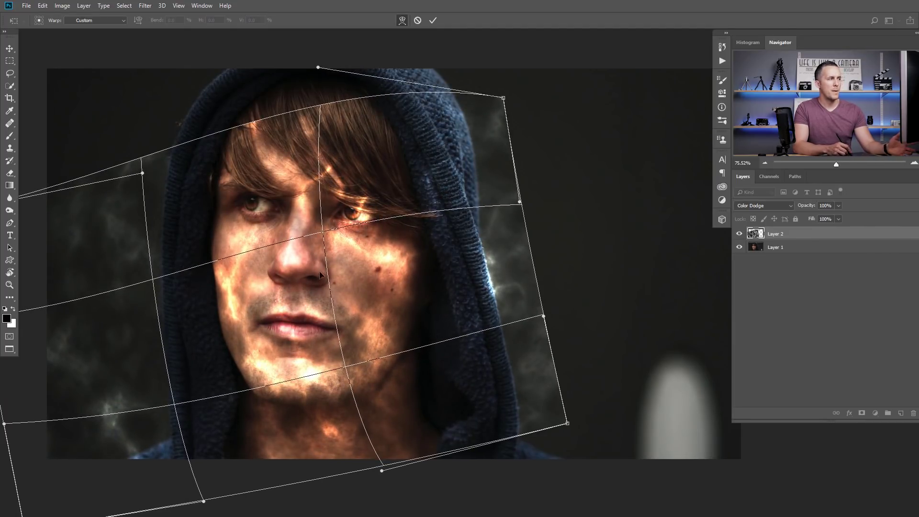
{"action": "left_click_drag", "start_coordinate": [320, 274], "coordinate": [297, 247]}
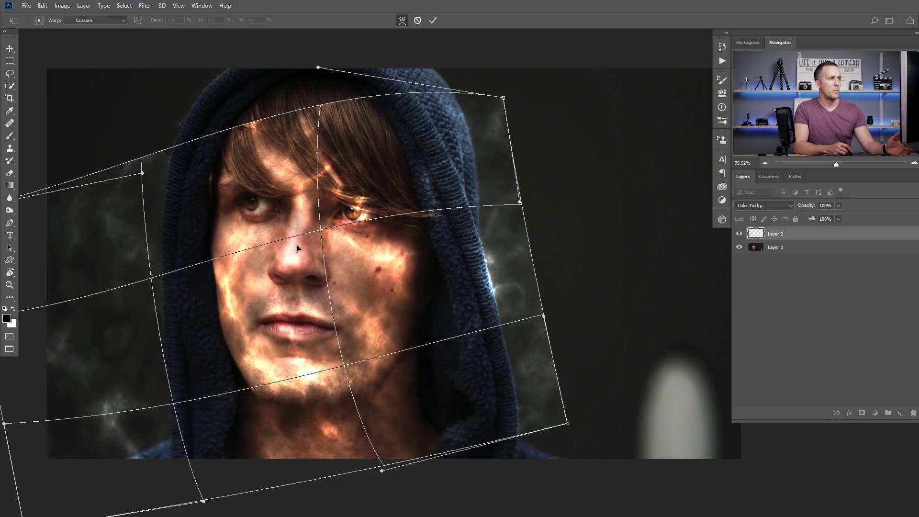
{"action": "left_click", "coordinate": [433, 21]}
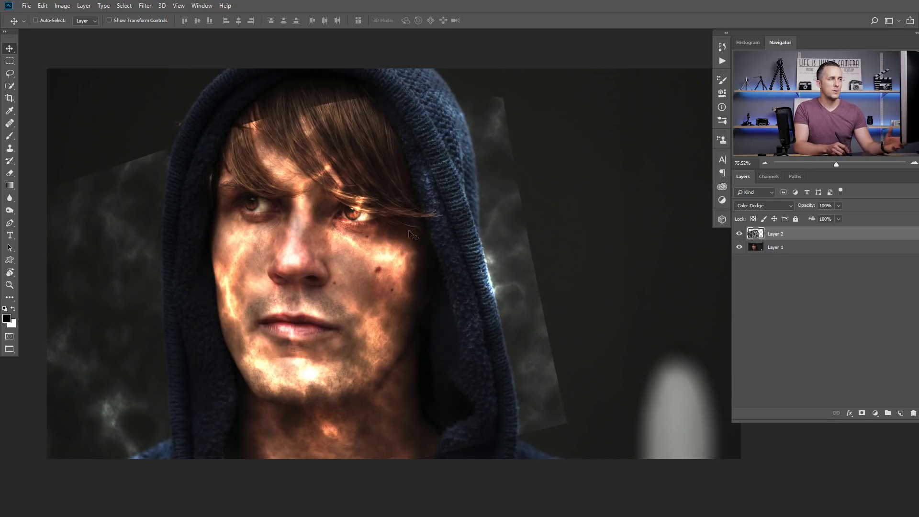
Duplicate the cloud layer and move and rotate the copy about 13.5° over the lower face.
{"action": "key", "text": "ctrl"}
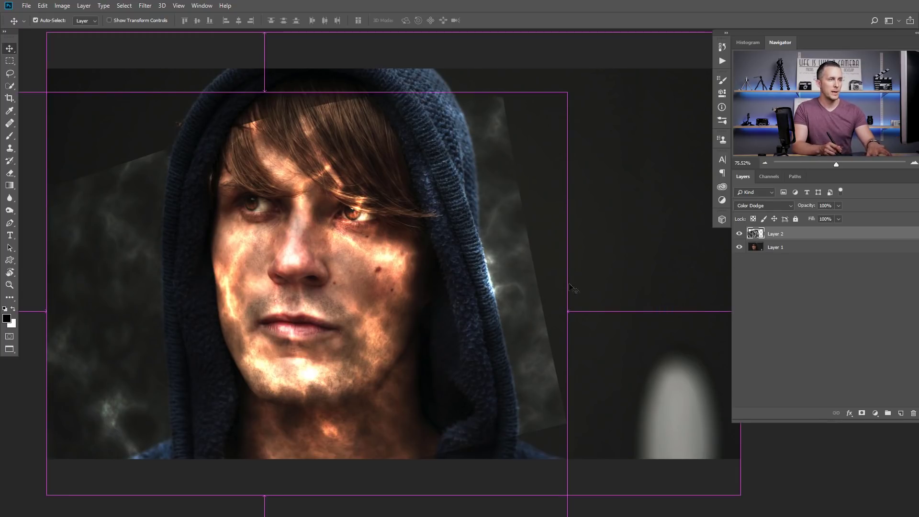
{"action": "key", "text": "ctrl+j"}
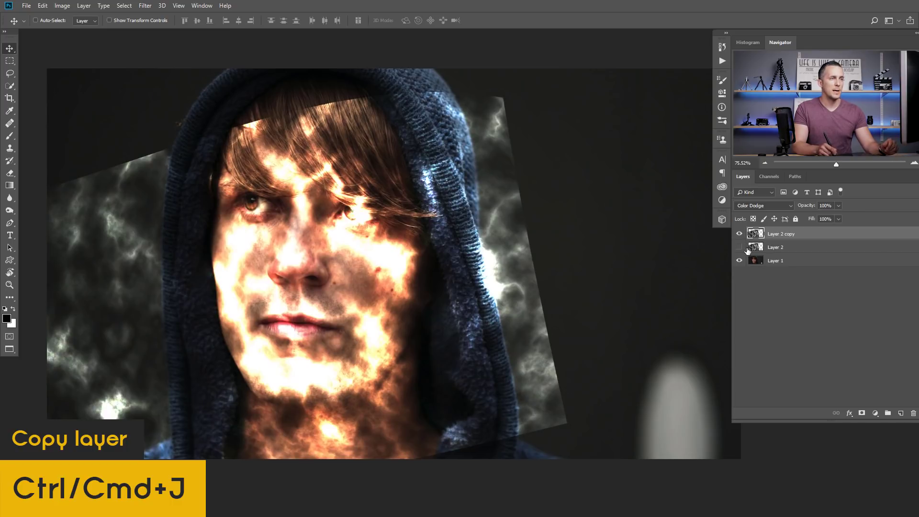
{"action": "left_click_drag", "start_coordinate": [366, 282], "coordinate": [386, 399]}
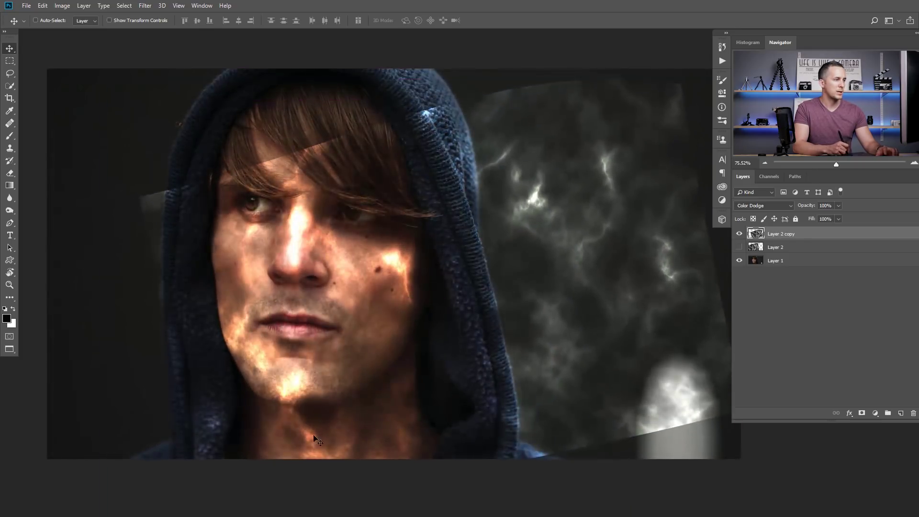
{"action": "key", "text": "ctrl+t"}
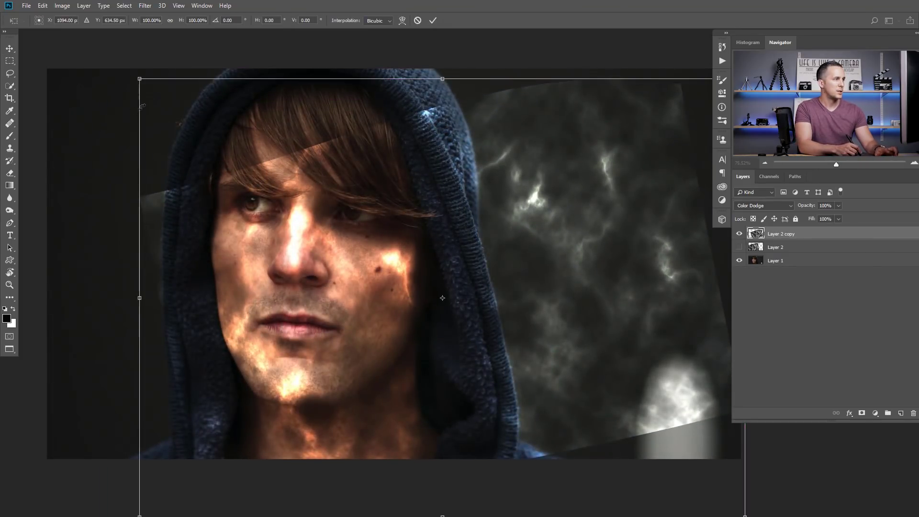
{"action": "left_click_drag", "start_coordinate": [289, 266], "coordinate": [310, 421]}
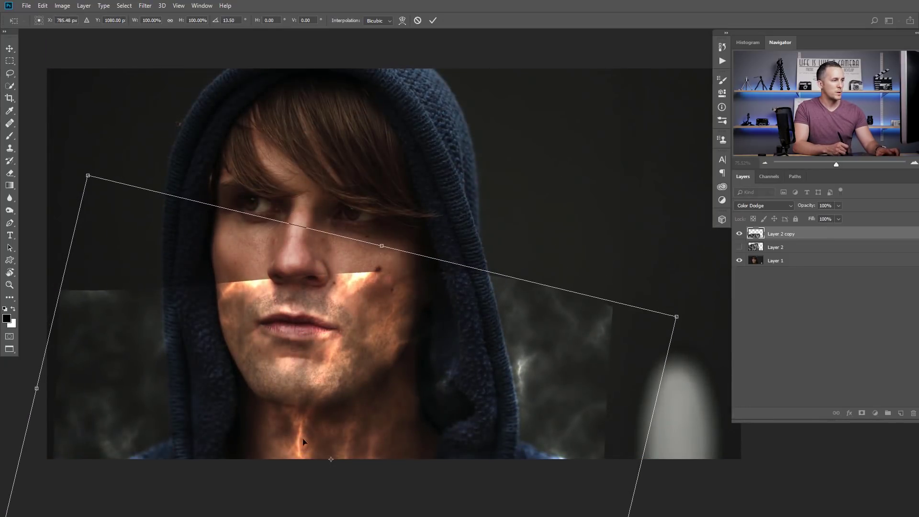
{"action": "key", "text": "Return"}
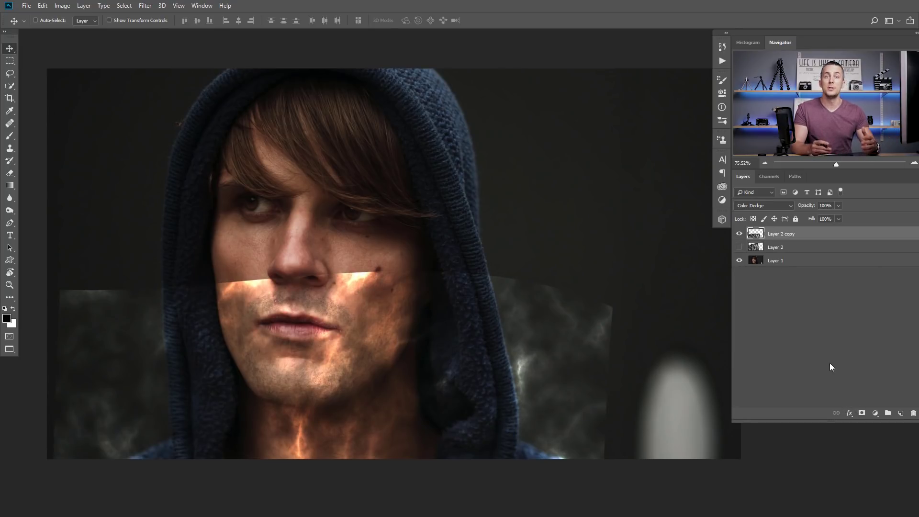
Add black layer masks to Layer 2 copy and Layer 2, making Layer 2 visible again.
{"action": "left_click", "coordinate": [862, 415], "text": "alt"}
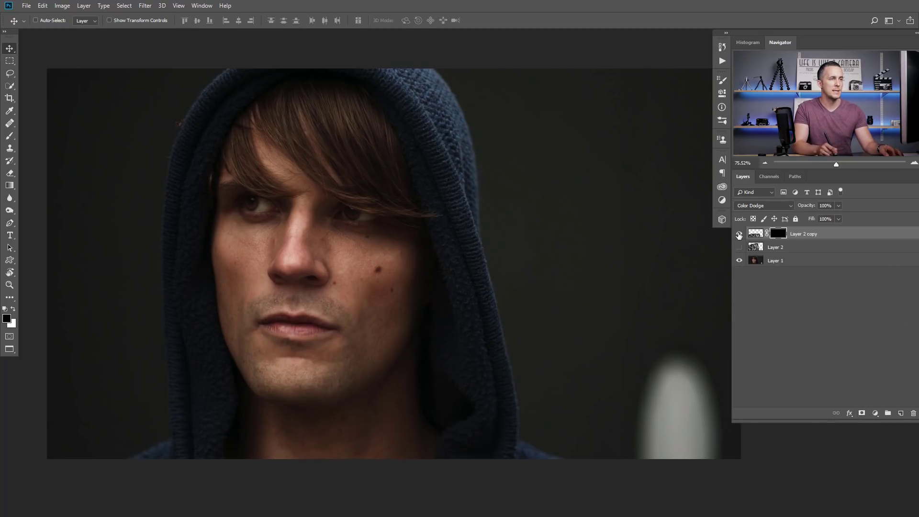
{"action": "left_click", "coordinate": [739, 247]}
{"action": "left_click", "coordinate": [756, 247]}
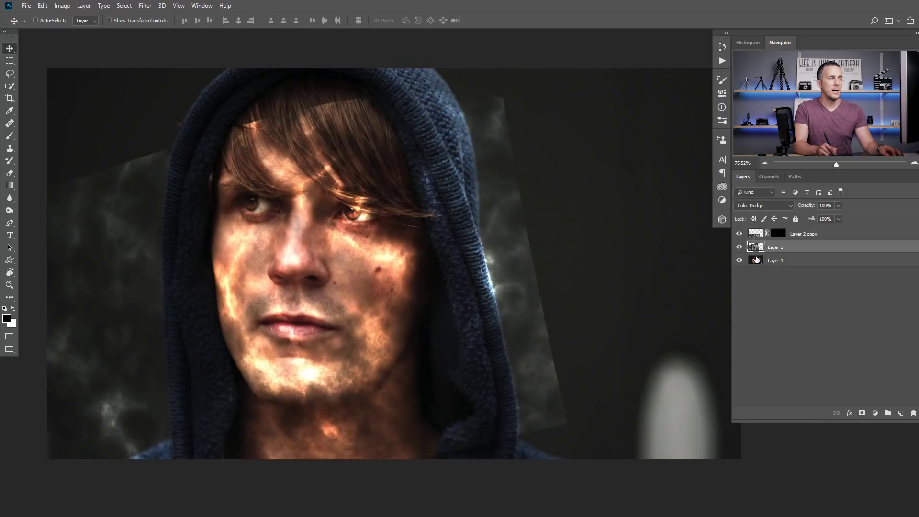
{"action": "left_click", "coordinate": [866, 416], "text": "alt"}
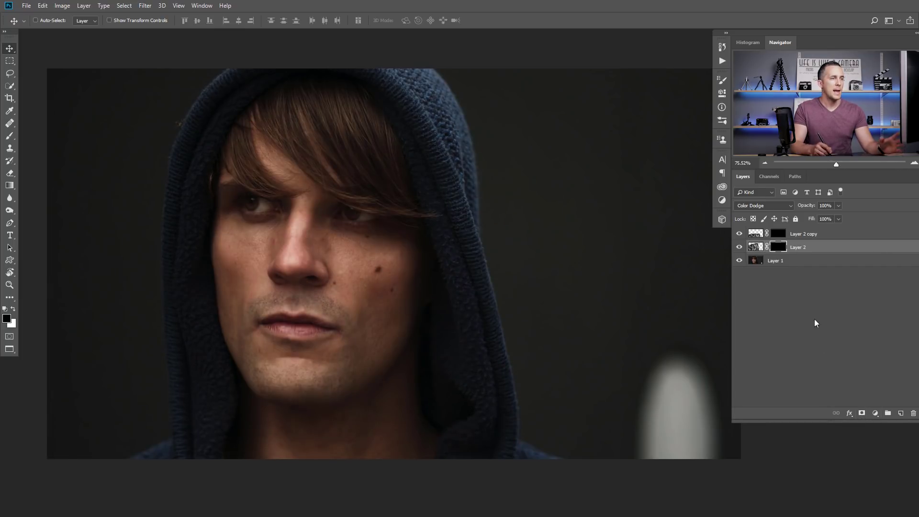
Paint white at 100% on Layer 2's mask to reveal glow on the right cheek, forehead and nose.
{"action": "key", "text": "b"}
{"action": "right_click", "coordinate": [325, 251]}
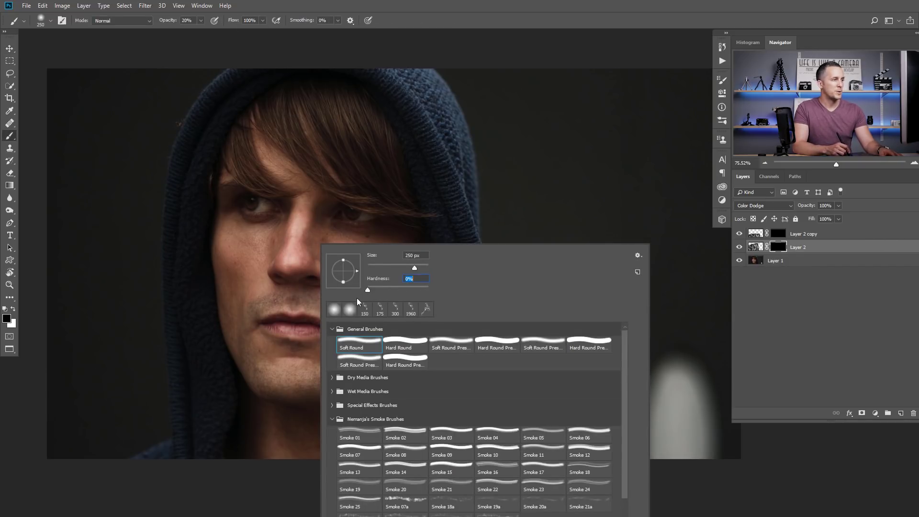
{"action": "left_click", "coordinate": [13, 310]}
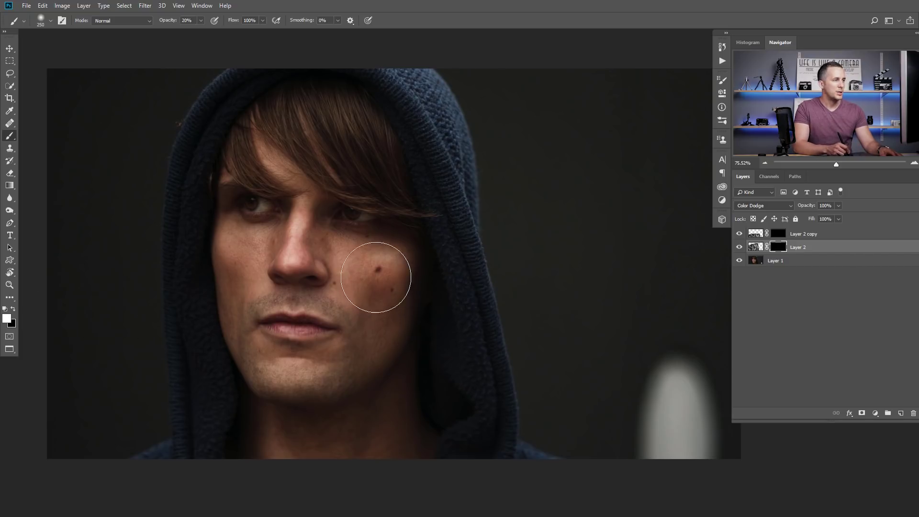
{"action": "key", "text": "0"}
{"action": "mouse_move", "coordinate": [379, 289]}
{"action": "left_mouse_down"}
{"action": "mouse_move", "coordinate": [357, 253]}
{"action": "mouse_move", "coordinate": [384, 271]}
{"action": "mouse_move", "coordinate": [365, 353]}
{"action": "mouse_move", "coordinate": [373, 340]}
{"action": "left_mouse_up"}
{"action": "key", "text": "bracketleft"}
{"action": "key", "text": "bracketleft"}
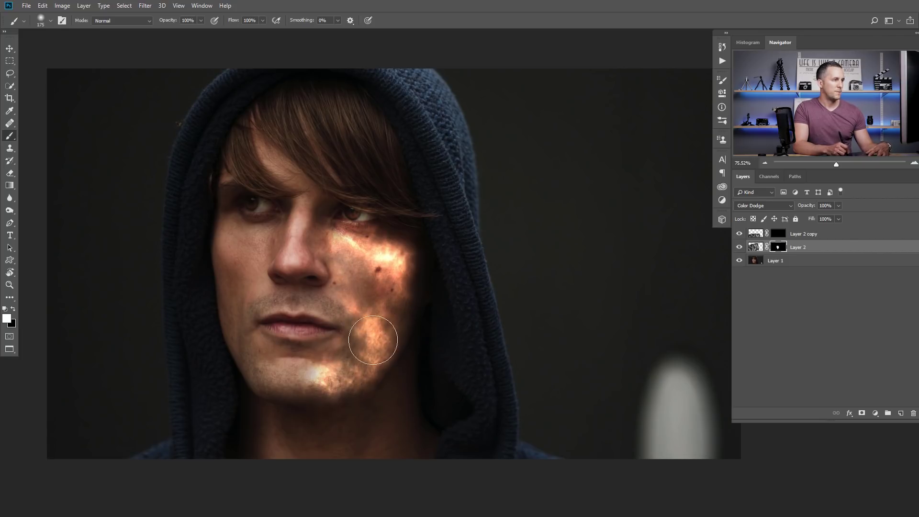
{"action": "key", "text": "bracketleft"}
{"action": "key", "text": "bracketleft"}
{"action": "key", "text": "bracketleft"}
{"action": "mouse_move", "coordinate": [319, 225]}
{"action": "left_mouse_down"}
{"action": "mouse_move", "coordinate": [308, 195]}
{"action": "mouse_move", "coordinate": [269, 153]}
{"action": "left_mouse_up"}
{"action": "key", "text": "bracketleft"}
{"action": "key", "text": "bracketleft"}
{"action": "key", "text": "bracketright"}
{"action": "key", "text": "bracketright"}
{"action": "mouse_move", "coordinate": [303, 230]}
{"action": "left_mouse_down"}
{"action": "mouse_move", "coordinate": [297, 255]}
{"action": "mouse_move", "coordinate": [317, 263]}
{"action": "mouse_move", "coordinate": [315, 239]}
{"action": "mouse_move", "coordinate": [352, 292]}
{"action": "mouse_move", "coordinate": [356, 270]}
{"action": "mouse_move", "coordinate": [386, 307]}
{"action": "mouse_move", "coordinate": [389, 337]}
{"action": "mouse_move", "coordinate": [367, 377]}
{"action": "mouse_move", "coordinate": [301, 387]}
{"action": "left_mouse_up"}
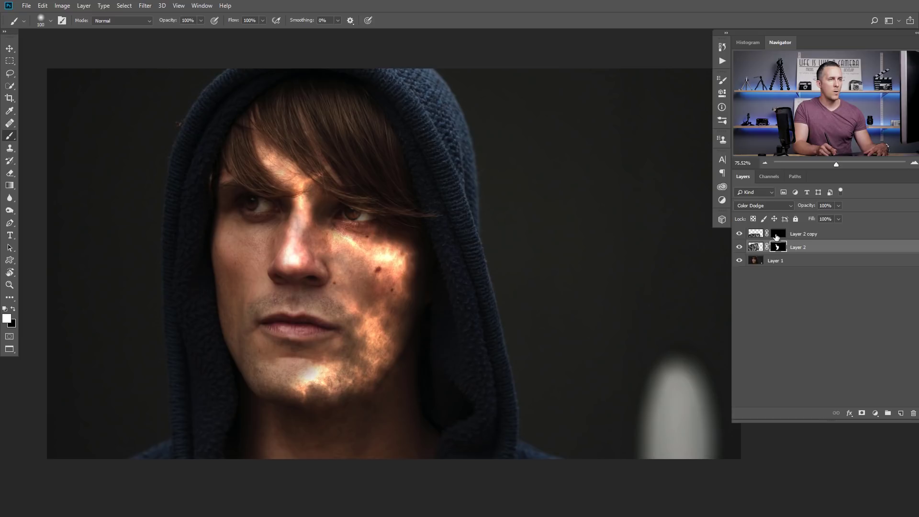
Paint on Layer 2 copy's mask to reveal glow on the neck, undoing stray streaks beside the nose.
{"action": "left_click", "coordinate": [776, 235]}
{"action": "mouse_move", "coordinate": [310, 427]}
{"action": "left_mouse_down"}
{"action": "mouse_move", "coordinate": [306, 444]}
{"action": "mouse_move", "coordinate": [337, 427]}
{"action": "mouse_move", "coordinate": [356, 430]}
{"action": "mouse_move", "coordinate": [366, 403]}
{"action": "mouse_move", "coordinate": [398, 442]}
{"action": "mouse_move", "coordinate": [404, 420]}
{"action": "left_mouse_up"}
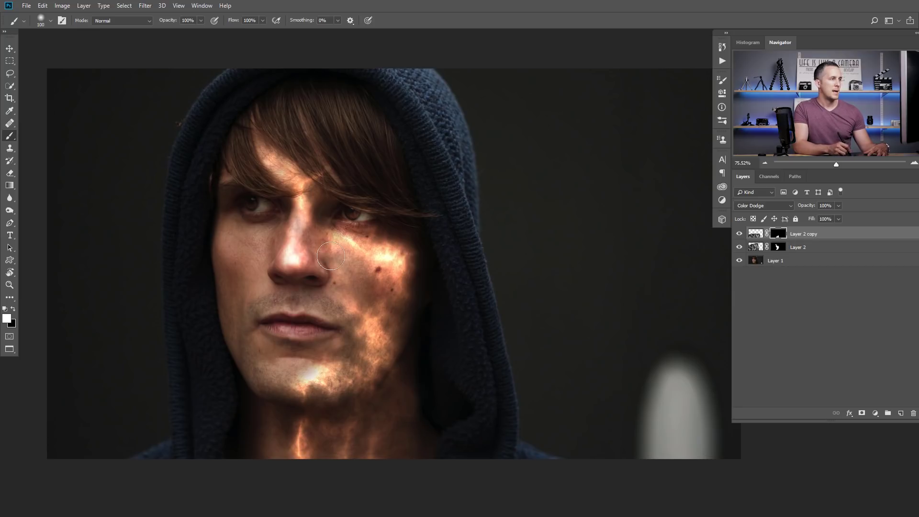
{"action": "left_click_drag", "start_coordinate": [345, 284], "coordinate": [365, 293]}
{"action": "key", "text": "ctrl+z"}
{"action": "left_click_drag", "start_coordinate": [268, 282], "coordinate": [235, 284]}
{"action": "key", "text": "z"}
{"action": "key", "text": "ctrl+z"}
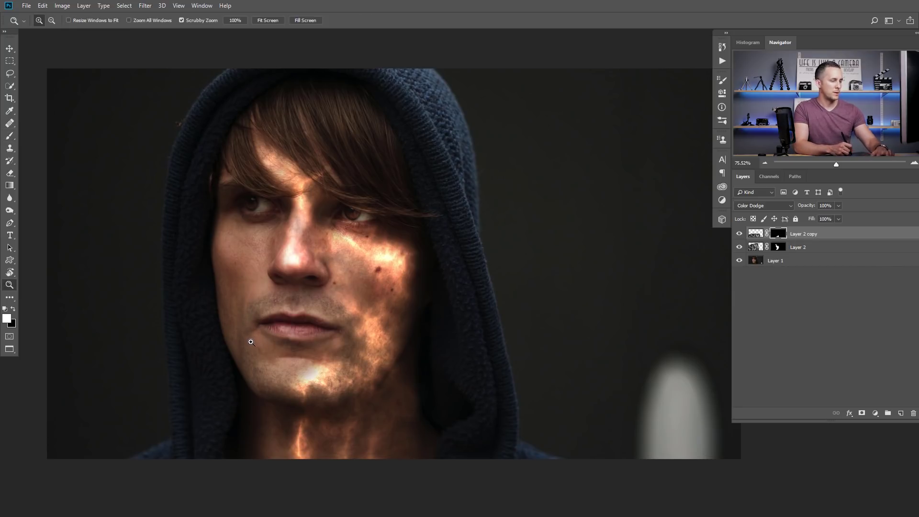
{"action": "key", "text": "b"}
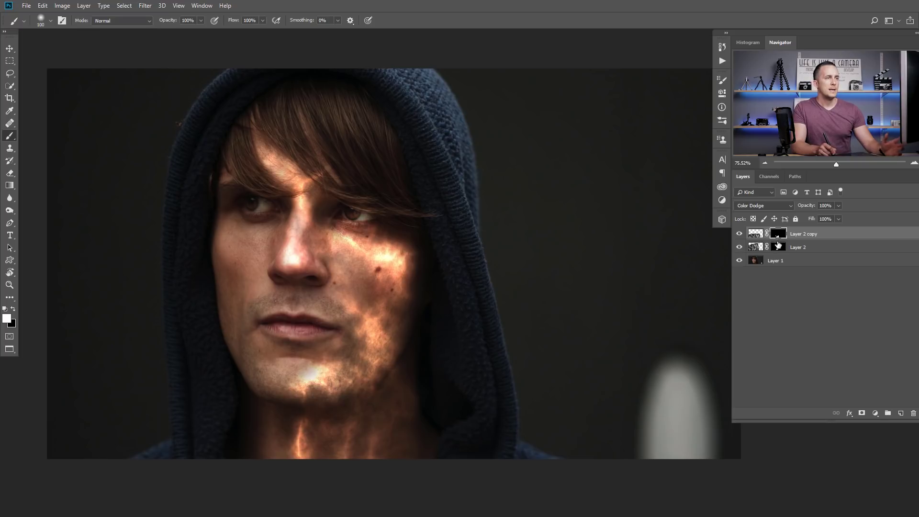
Reset default colours and nudge the original Layer 2 texture slightly on the face.
{"action": "left_click", "coordinate": [778, 247]}
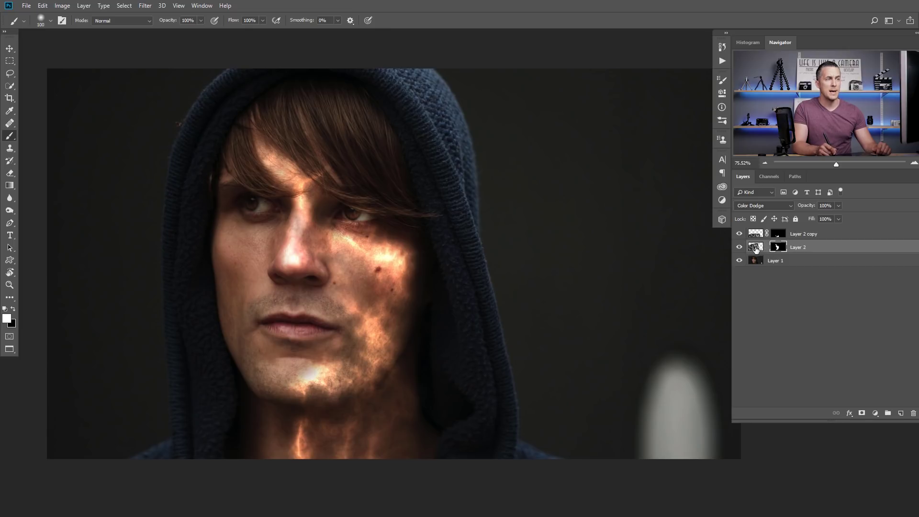
{"action": "left_click", "coordinate": [756, 249]}
{"action": "key", "text": "x"}
{"action": "key", "text": "v"}
{"action": "mouse_move", "coordinate": [379, 310]}
{"action": "left_mouse_down"}
{"action": "mouse_move", "coordinate": [372, 299]}
{"action": "mouse_move", "coordinate": [295, 296]}
{"action": "mouse_move", "coordinate": [374, 286]}
{"action": "mouse_move", "coordinate": [392, 301]}
{"action": "mouse_move", "coordinate": [389, 289]}
{"action": "left_mouse_up"}
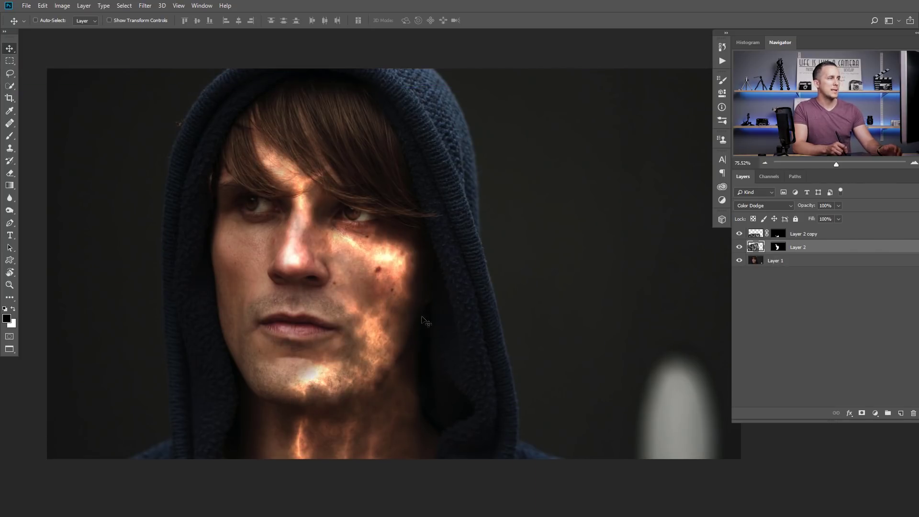
{"action": "left_click_drag", "start_coordinate": [438, 319], "coordinate": [405, 320]}
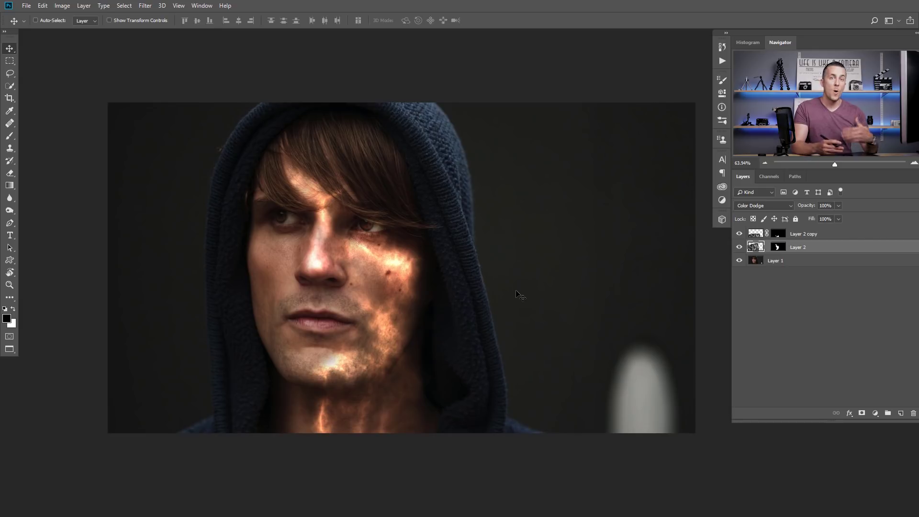
Merge the two texture layers into one and set it to Color Dodge.
{"action": "left_click", "coordinate": [755, 236], "text": "shift"}
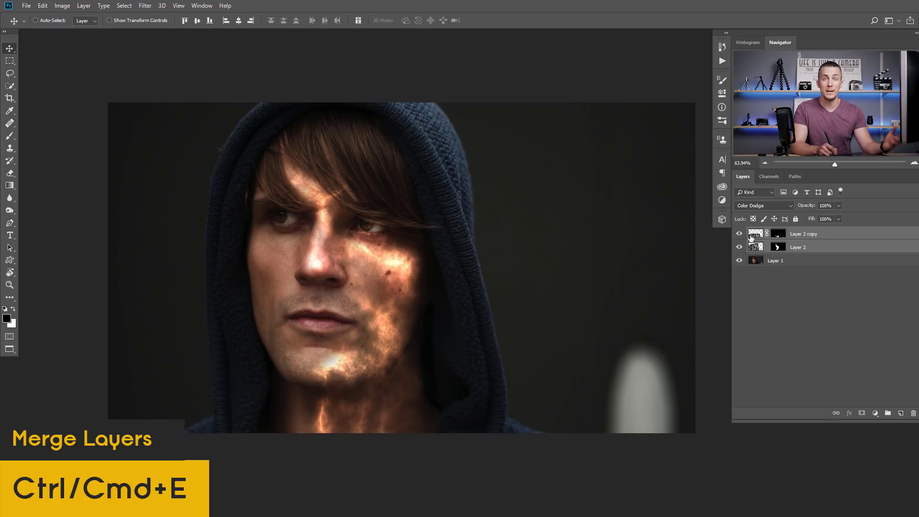
{"action": "key", "text": "ctrl+e"}
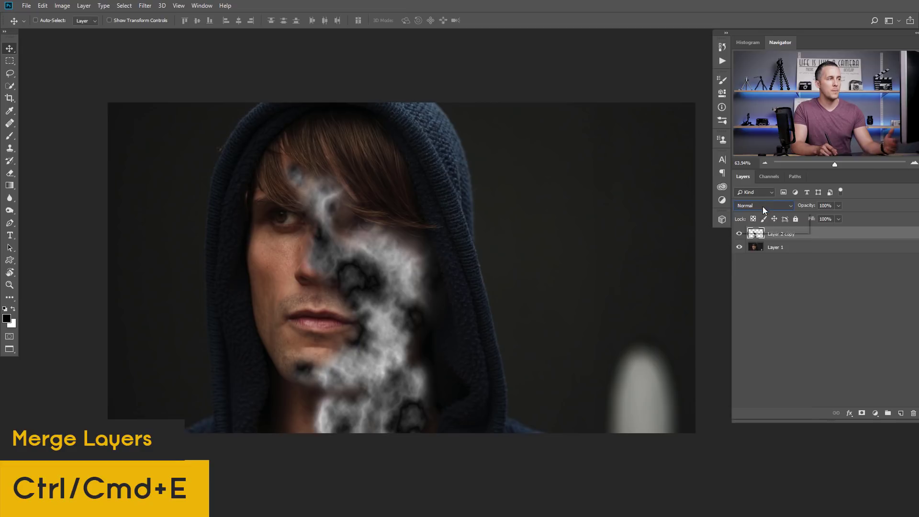
{"action": "left_click", "coordinate": [763, 206]}
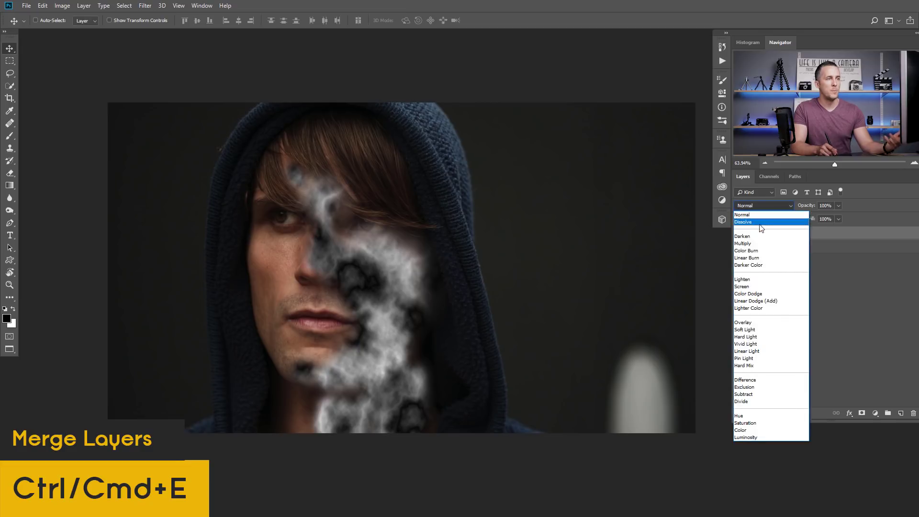
{"action": "left_click", "coordinate": [755, 294]}
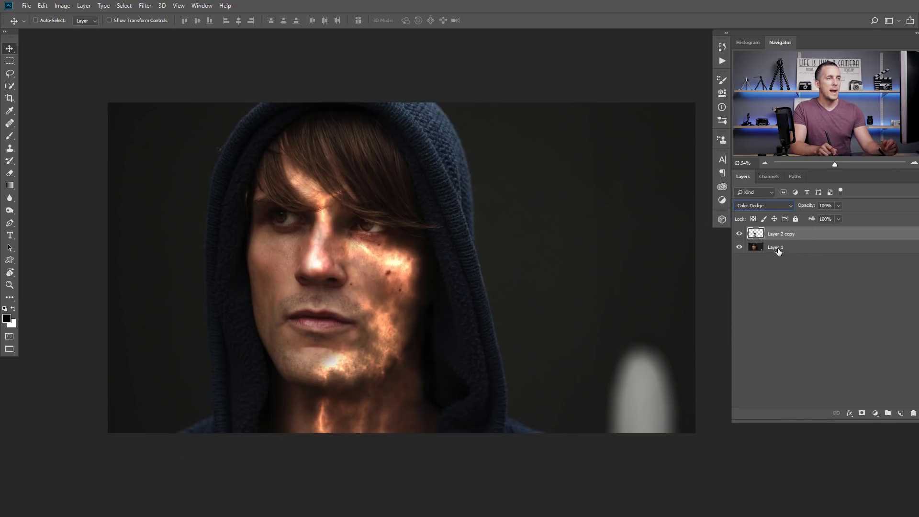
Add a new empty layer above the photo layer and name it 'Color'.
{"action": "left_click", "coordinate": [752, 248]}
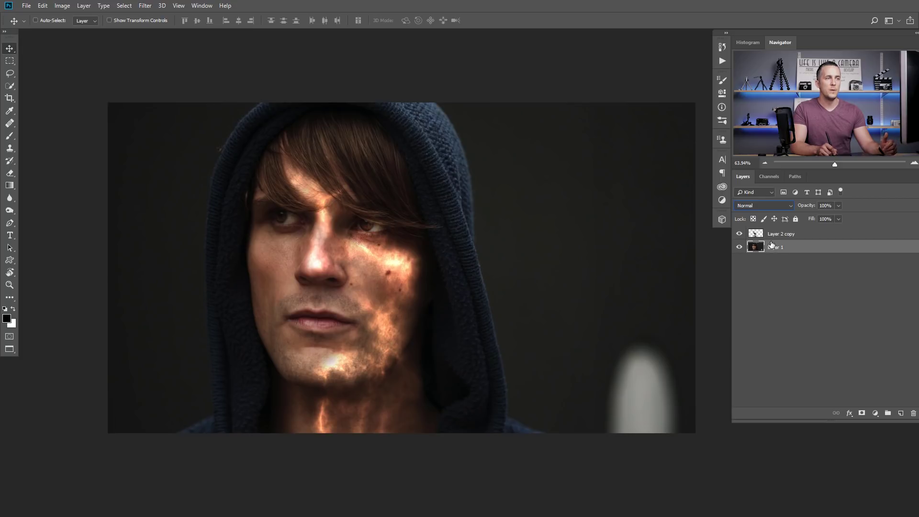
{"action": "left_click", "coordinate": [901, 414]}
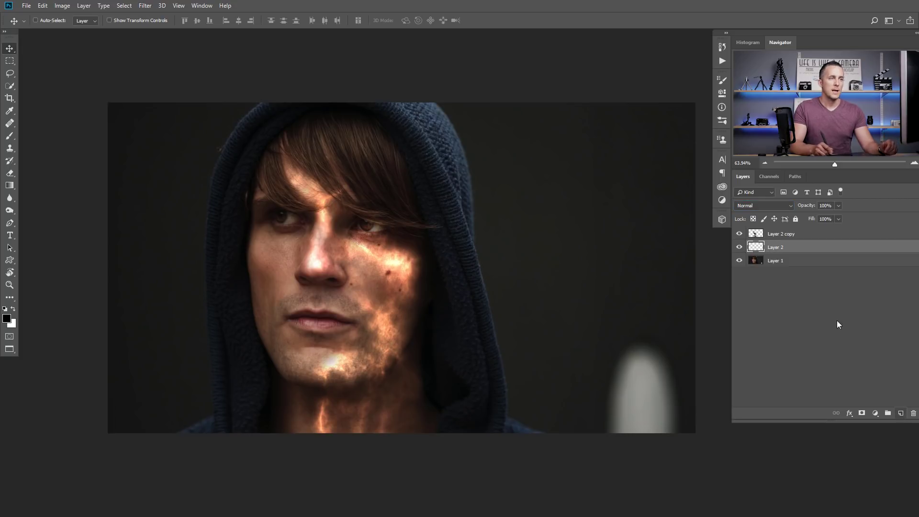
{"action": "double_click", "coordinate": [776, 247]}
{"action": "type", "text": "Color"}
{"action": "key", "text": "Return"}
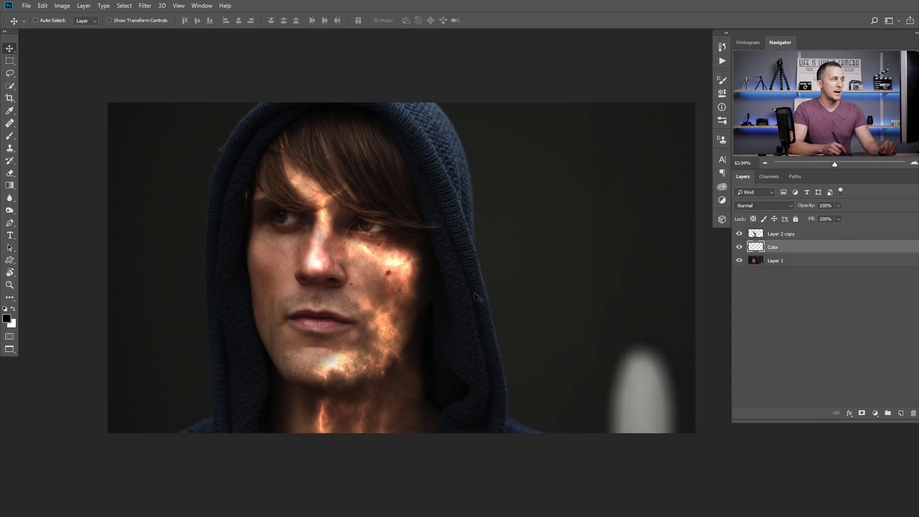
Choose the Brush and set the foreground colour to a blue shade.
{"action": "key", "text": "b"}
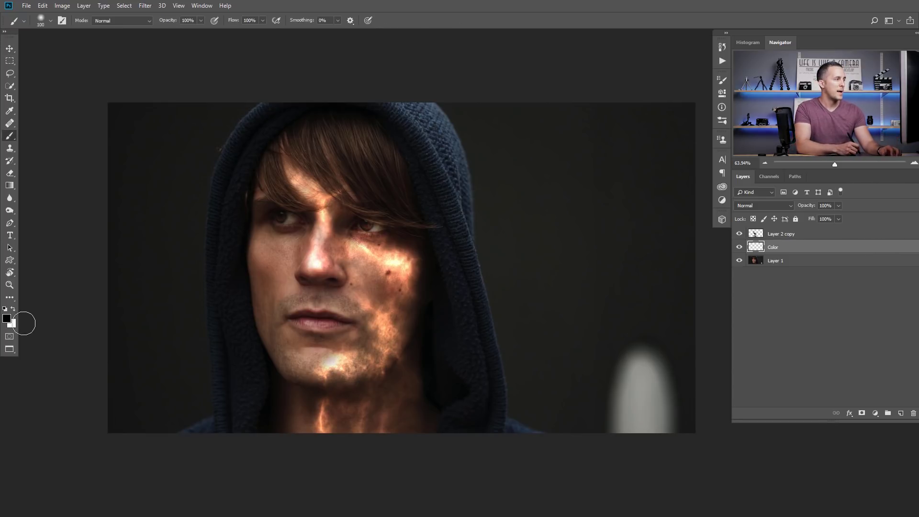
{"action": "left_click", "coordinate": [6, 319]}
{"action": "left_click", "coordinate": [797, 219]}
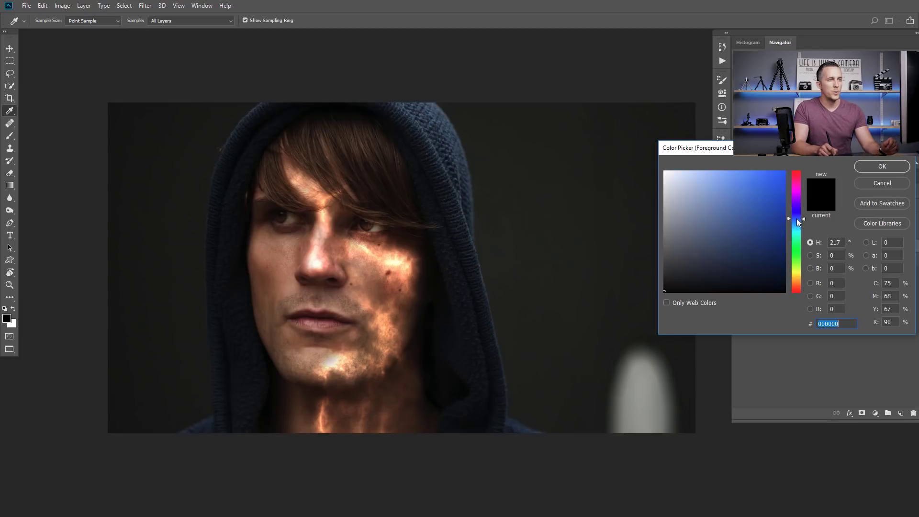
{"action": "left_click", "coordinate": [775, 195]}
{"action": "left_click", "coordinate": [862, 167]}
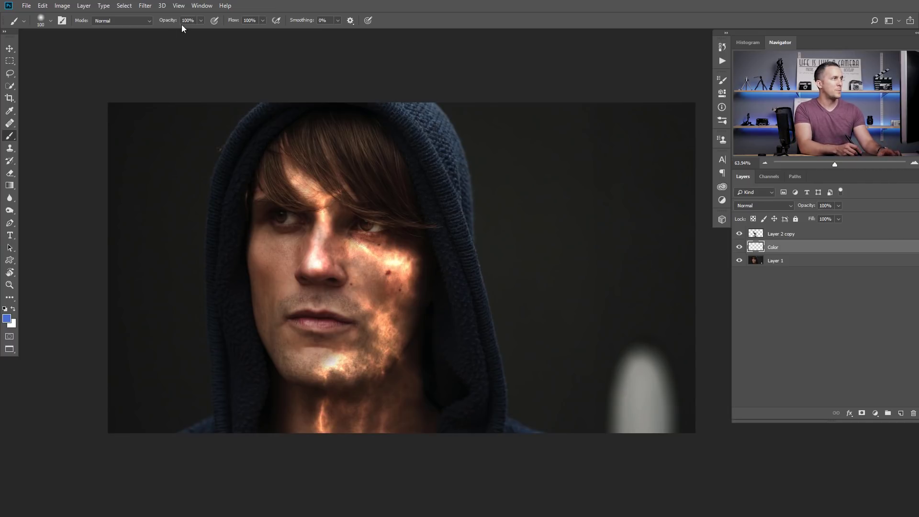
Paint blue with a size 125 brush over the cheek, jaw and neck, and between the eyebrows.
{"action": "key", "text": "bracketright"}
{"action": "mouse_move", "coordinate": [388, 259]}
{"action": "left_mouse_down"}
{"action": "mouse_move", "coordinate": [363, 254]}
{"action": "mouse_move", "coordinate": [399, 272]}
{"action": "mouse_move", "coordinate": [382, 319]}
{"action": "mouse_move", "coordinate": [393, 330]}
{"action": "mouse_move", "coordinate": [389, 346]}
{"action": "mouse_move", "coordinate": [355, 372]}
{"action": "mouse_move", "coordinate": [330, 370]}
{"action": "mouse_move", "coordinate": [329, 426]}
{"action": "mouse_move", "coordinate": [354, 427]}
{"action": "mouse_move", "coordinate": [402, 383]}
{"action": "mouse_move", "coordinate": [398, 434]}
{"action": "left_mouse_up"}
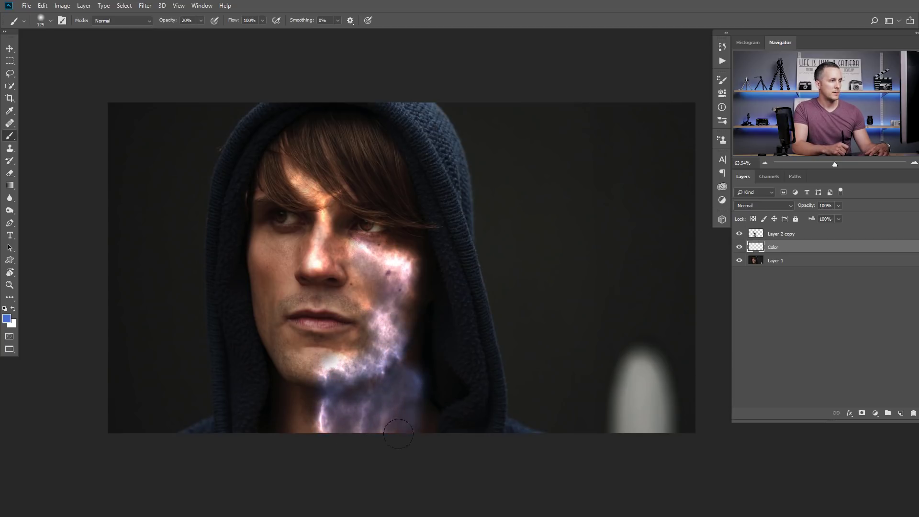
{"action": "left_click_drag", "start_coordinate": [399, 375], "coordinate": [397, 347]}
{"action": "key", "text": "bracketleft"}
{"action": "key", "text": "bracketleft"}
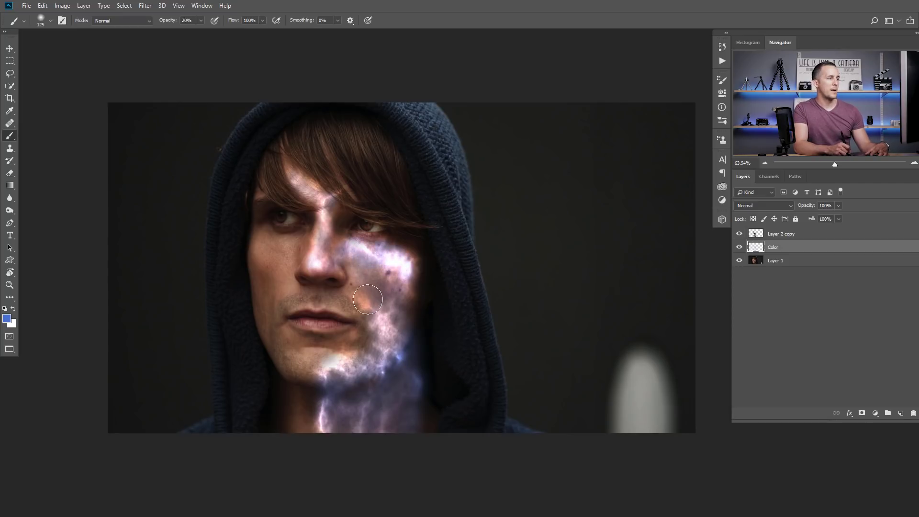
{"action": "key", "text": "bracketright"}
{"action": "key", "text": "bracketright"}
{"action": "key", "text": "bracketright"}
{"action": "key", "text": "bracketright"}
{"action": "key", "text": "bracketright"}
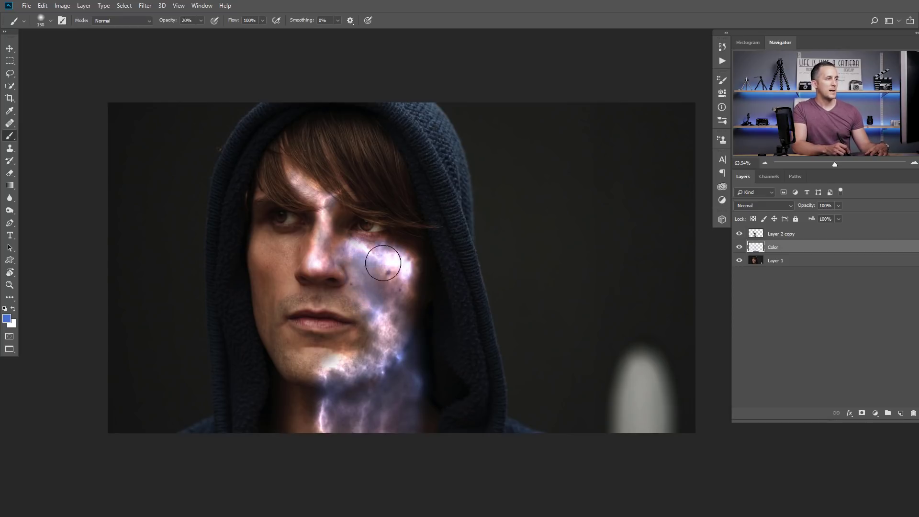
{"action": "key", "text": "bracketright"}
{"action": "mouse_move", "coordinate": [399, 284]}
{"action": "left_mouse_down"}
{"action": "mouse_move", "coordinate": [402, 343]}
{"action": "mouse_move", "coordinate": [385, 333]}
{"action": "mouse_move", "coordinate": [388, 361]}
{"action": "mouse_move", "coordinate": [330, 376]}
{"action": "mouse_move", "coordinate": [322, 433]}
{"action": "mouse_move", "coordinate": [363, 426]}
{"action": "left_mouse_up"}
{"action": "key", "text": "bracketleft"}
{"action": "key", "text": "bracketleft"}
{"action": "key", "text": "bracketleft"}
{"action": "key", "text": "bracketright"}
{"action": "key", "text": "bracketright"}
{"action": "key", "text": "bracketright"}
{"action": "key", "text": "bracketleft"}
{"action": "left_click_drag", "start_coordinate": [323, 201], "coordinate": [323, 227]}
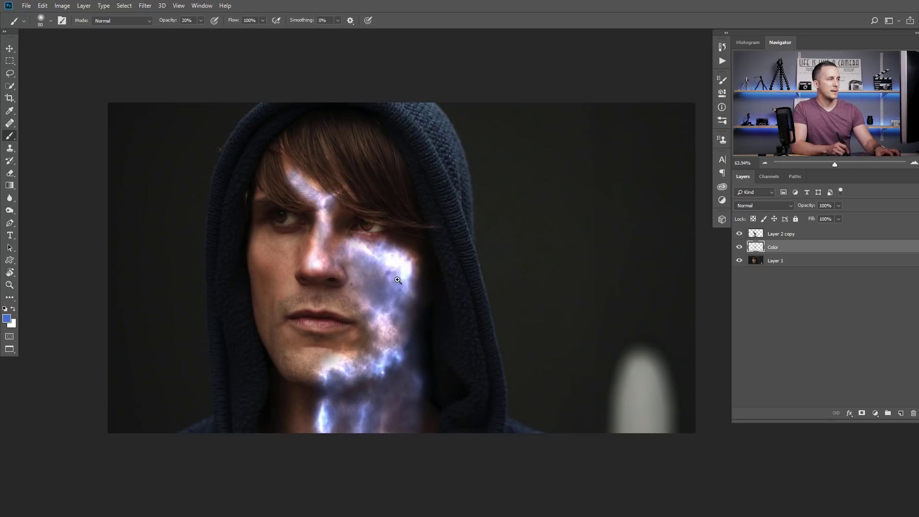
{"action": "left_click_drag", "start_coordinate": [401, 283], "coordinate": [392, 434]}
{"action": "left_click_drag", "start_coordinate": [382, 287], "coordinate": [422, 288]}
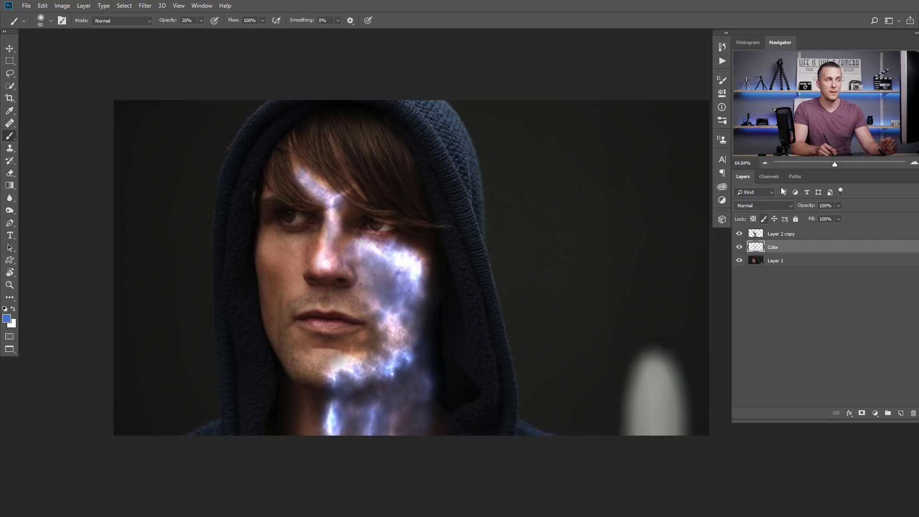
Try Color Dodge and Overlay, then set the Color layer to Divide at about 19% opacity.
{"action": "left_click", "coordinate": [755, 206]}
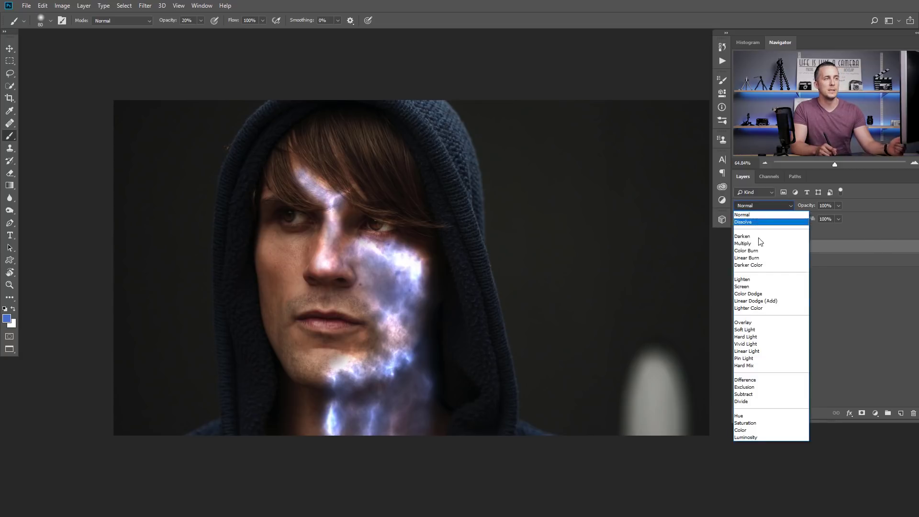
{"action": "left_click", "coordinate": [758, 294]}
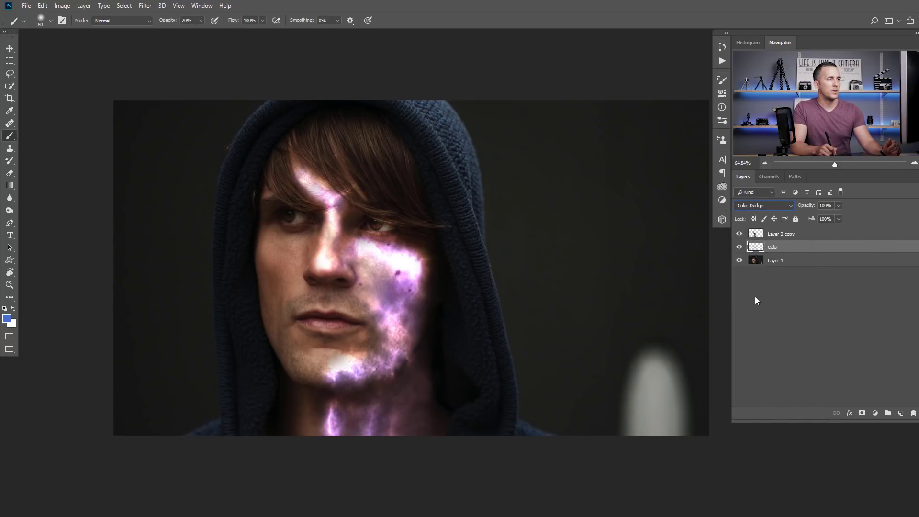
{"action": "left_click", "coordinate": [755, 206]}
{"action": "left_click", "coordinate": [750, 325]}
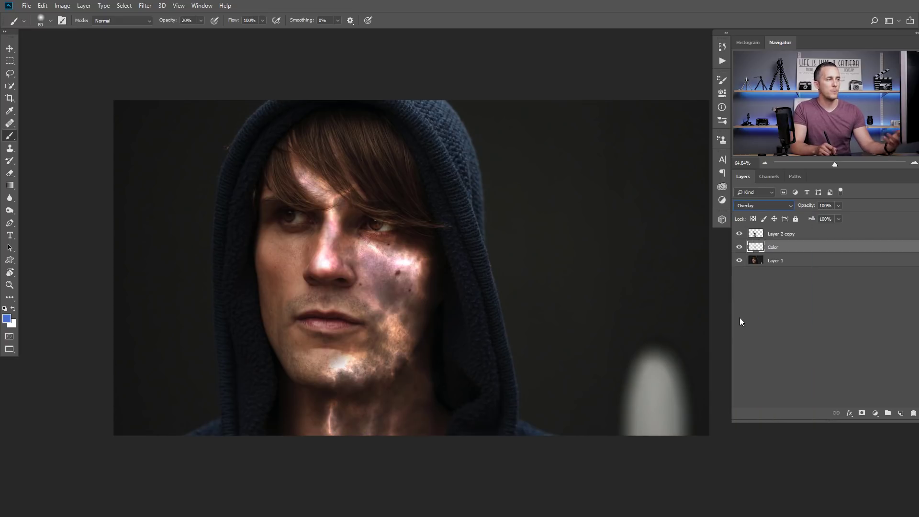
{"action": "left_click", "coordinate": [762, 206]}
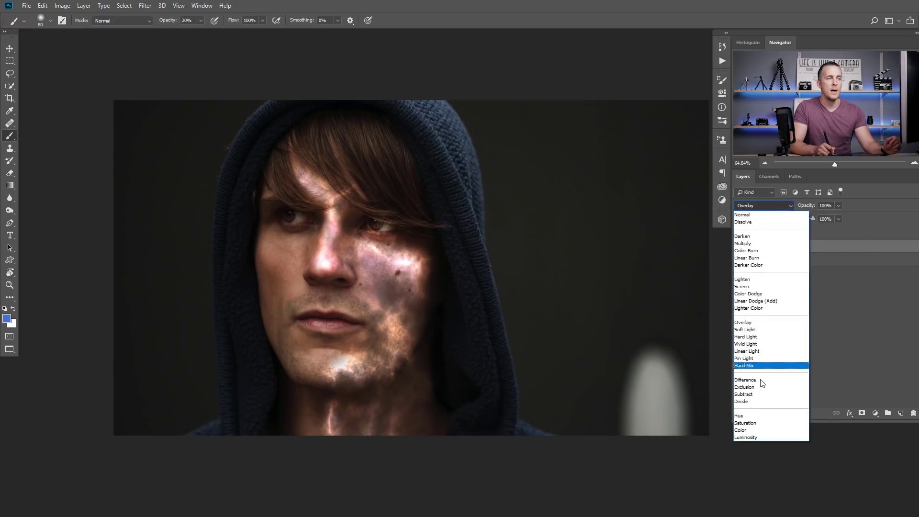
{"action": "left_click", "coordinate": [751, 403]}
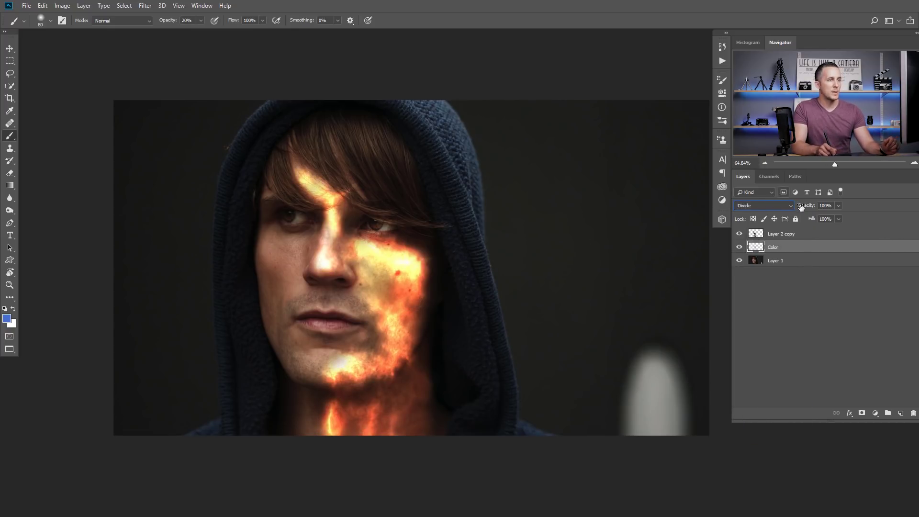
{"action": "left_click_drag", "start_coordinate": [806, 206], "coordinate": [766, 215]}
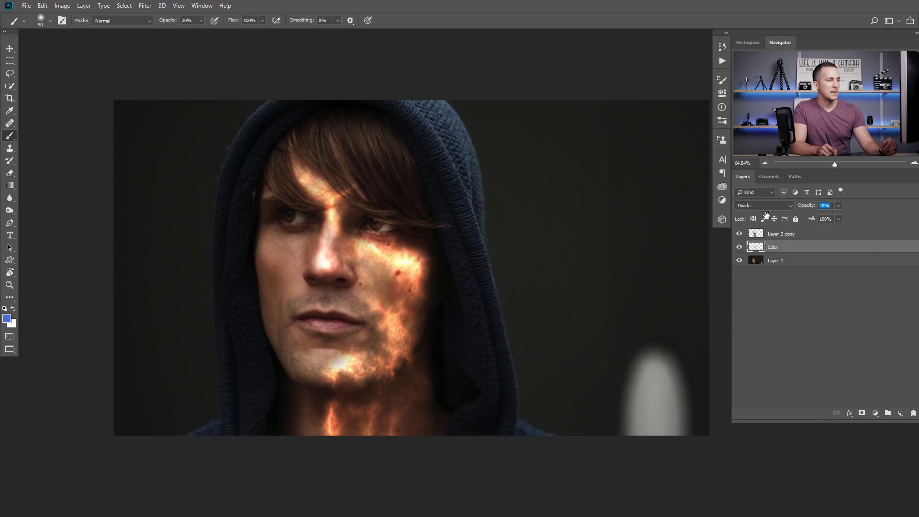
Toggle the Color layer's visibility on and off to compare the glow.
{"action": "left_click", "coordinate": [739, 248]}
{"action": "left_click", "coordinate": [739, 247]}
{"action": "left_click", "coordinate": [740, 248]}
{"action": "left_click", "coordinate": [740, 248]}
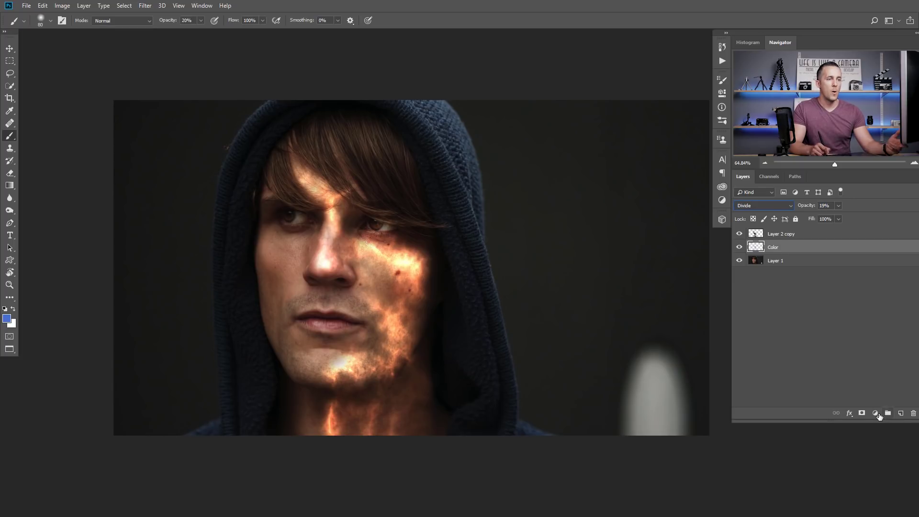
Add a Hue/Saturation adjustment clipped to the Color layer and shift the glow's hue.
{"action": "left_click", "coordinate": [876, 413]}
{"action": "left_click", "coordinate": [849, 320]}
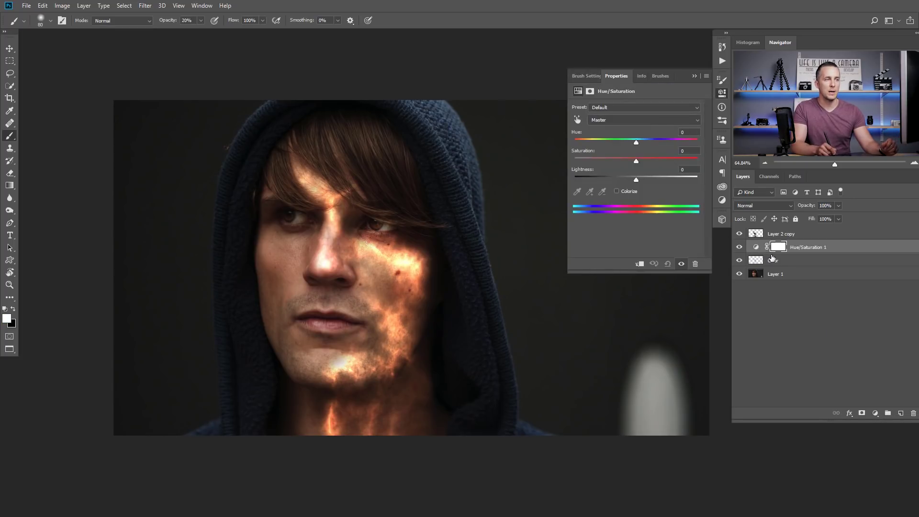
{"action": "left_click", "coordinate": [640, 265]}
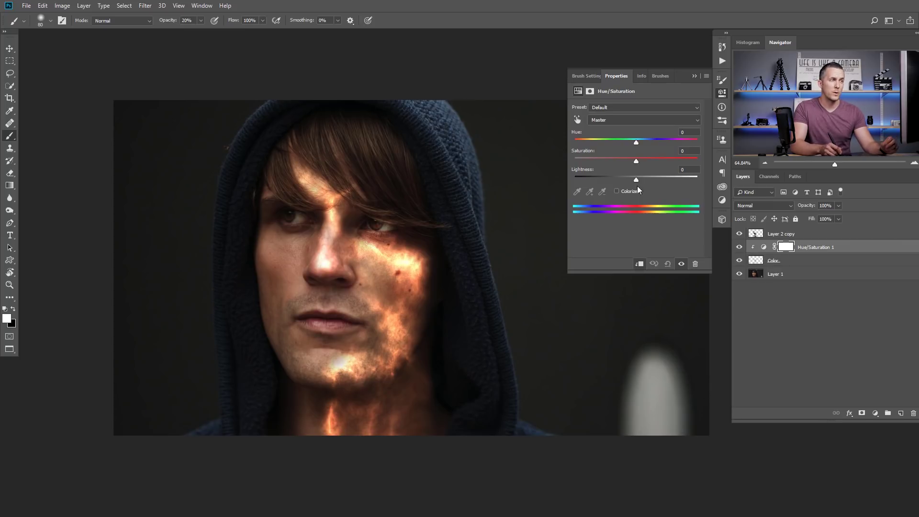
{"action": "left_click_drag", "start_coordinate": [637, 141], "coordinate": [659, 162]}
Add a clipped Color Balance pushing midtones toward red, with highlights at +31, +26, -50.
{"action": "left_click", "coordinate": [875, 413]}
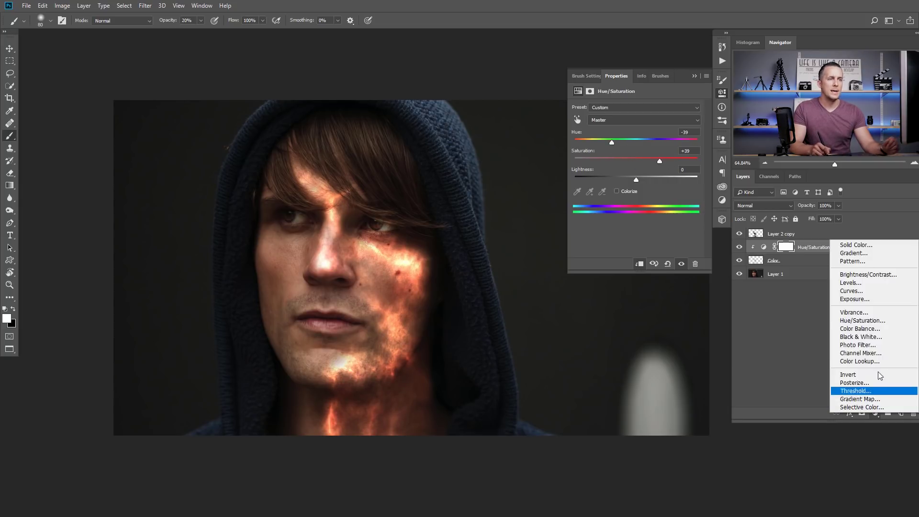
{"action": "left_click", "coordinate": [870, 330]}
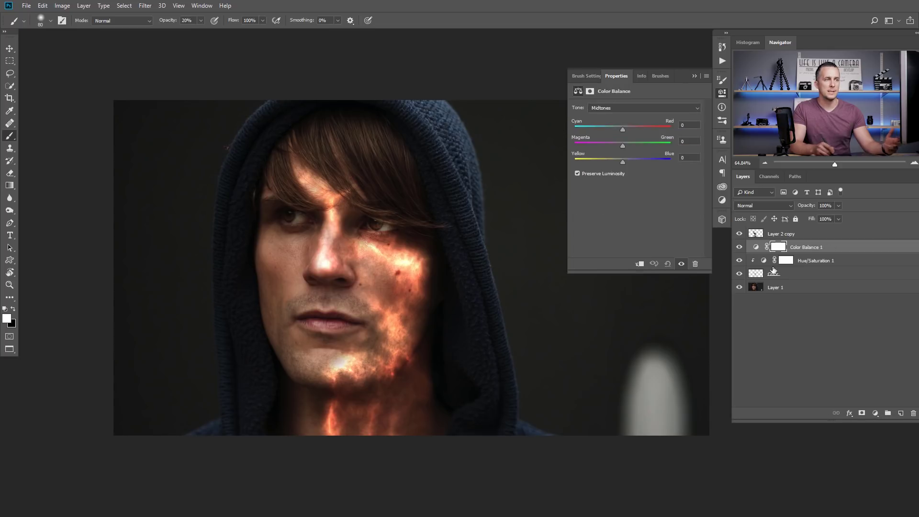
{"action": "left_click", "coordinate": [641, 265]}
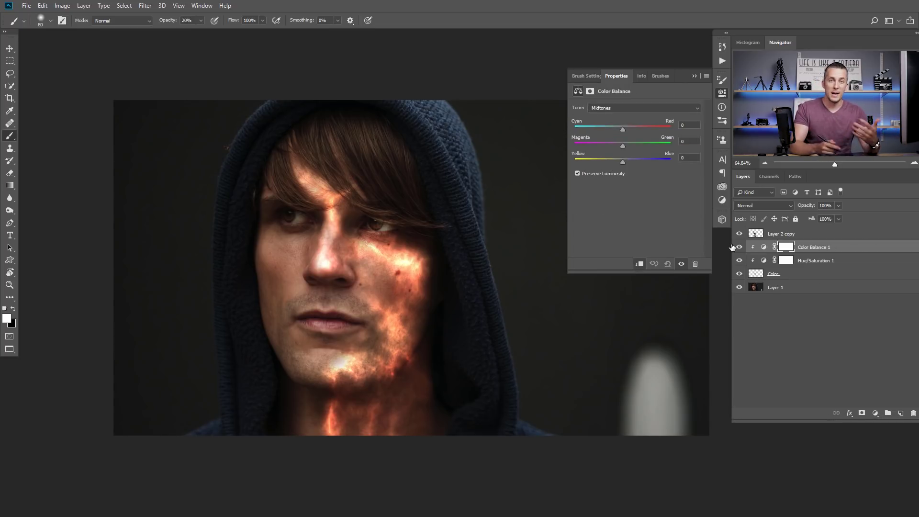
{"action": "left_click_drag", "start_coordinate": [622, 128], "coordinate": [641, 129]}
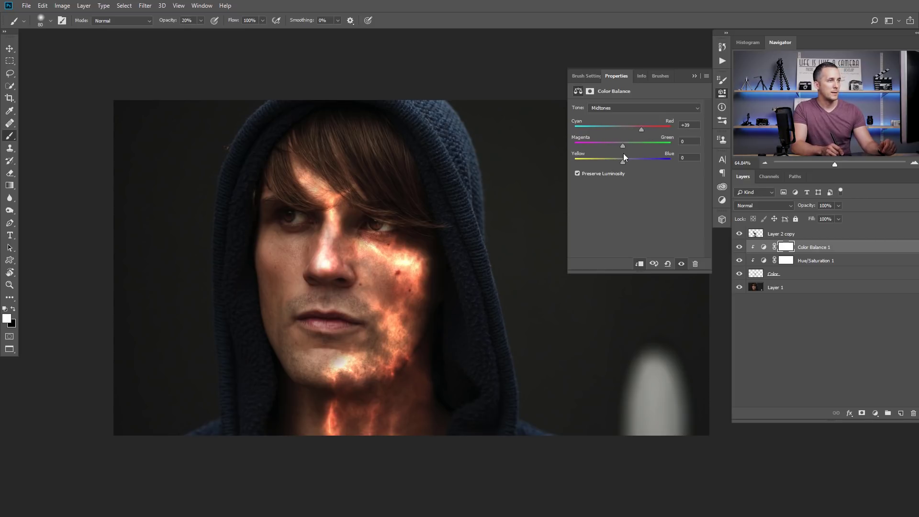
{"action": "left_click_drag", "start_coordinate": [623, 161], "coordinate": [594, 164]}
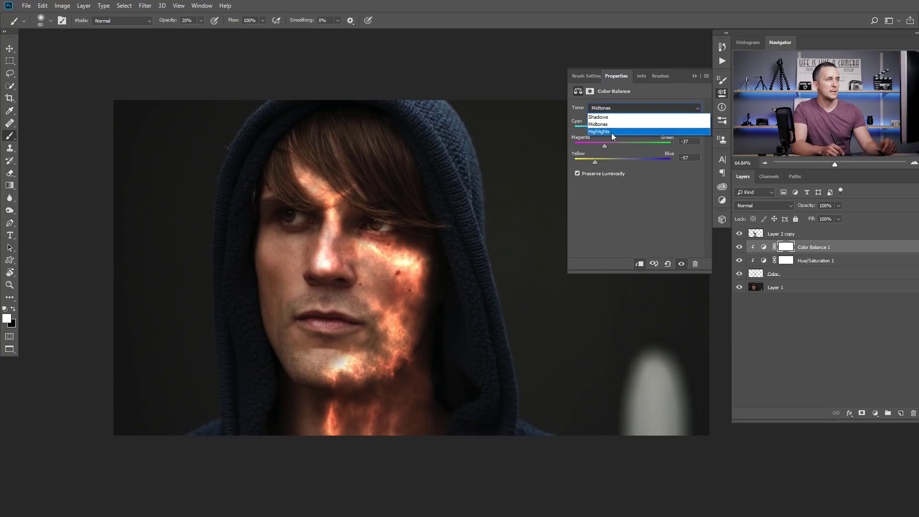
{"action": "left_click", "coordinate": [612, 131]}
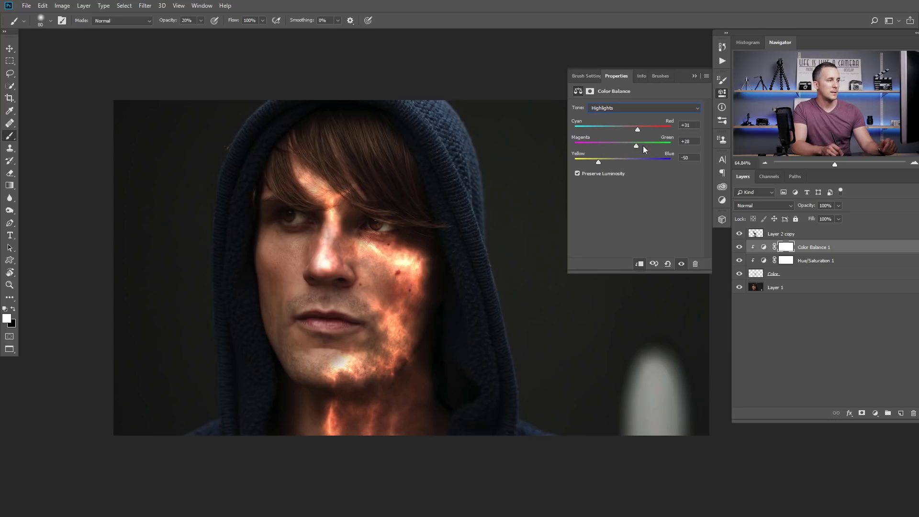
Toggle the Color Balance to compare its effect, then select Layer 2 copy.
{"action": "left_click", "coordinate": [740, 247]}
{"action": "left_click", "coordinate": [740, 247]}
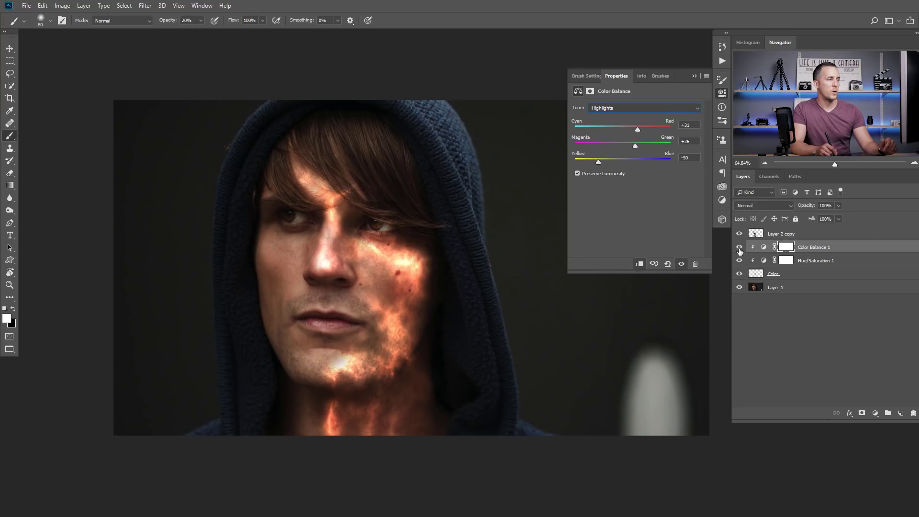
{"action": "left_click", "coordinate": [740, 247]}
{"action": "left_click", "coordinate": [740, 247]}
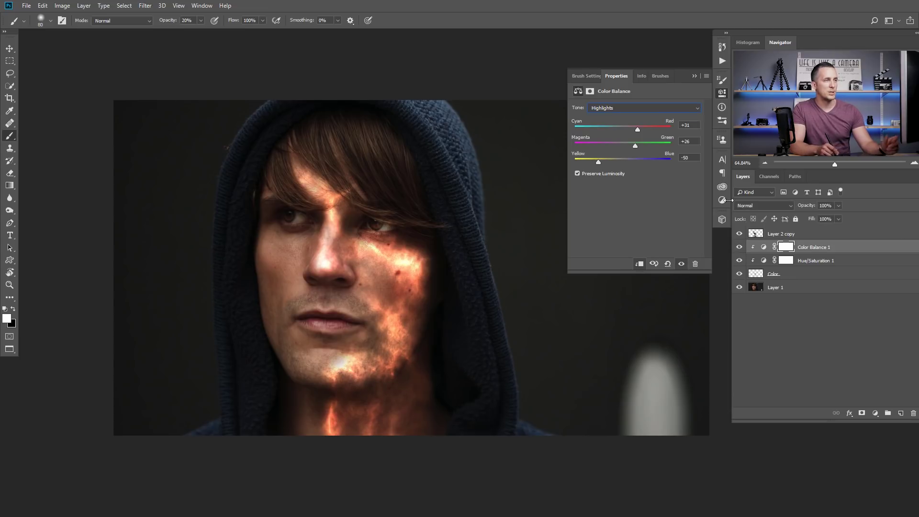
{"action": "left_click", "coordinate": [695, 74]}
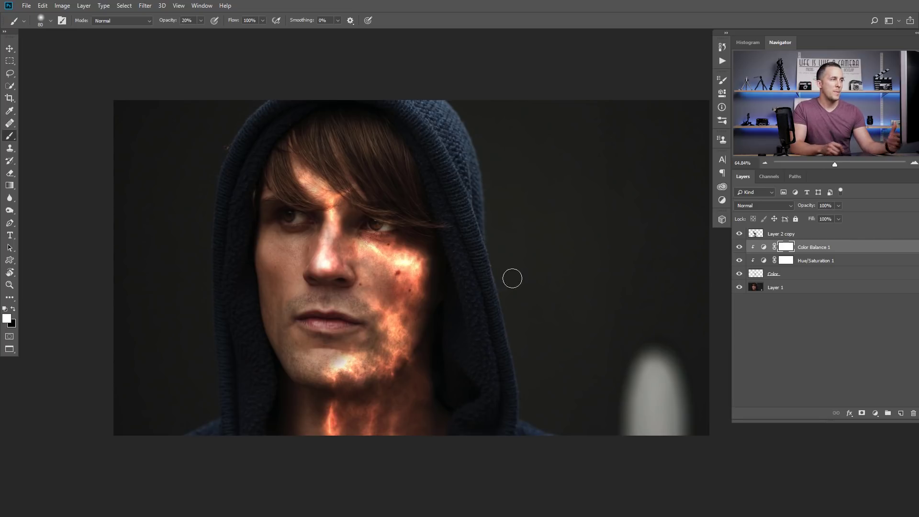
{"action": "left_click", "coordinate": [761, 235]}
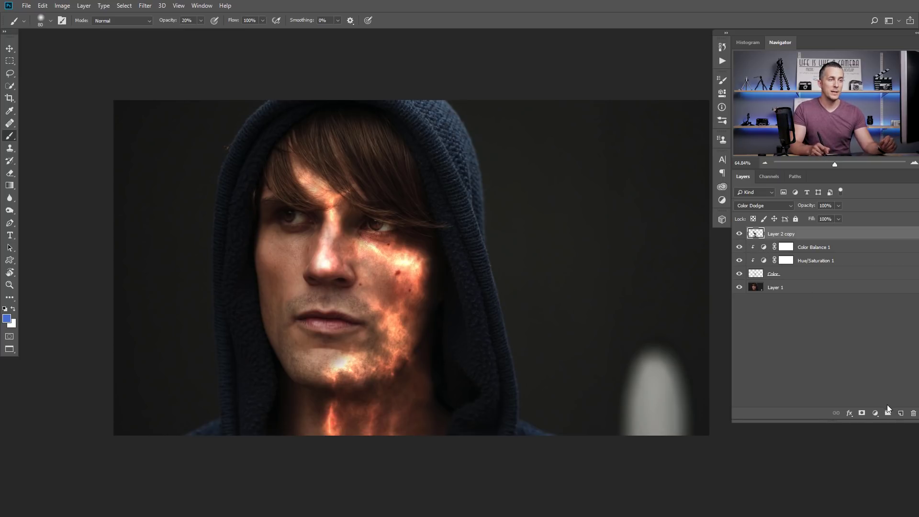
Add a new Color Dodge layer and sample the orange glow colour from the cheek.
{"action": "left_click", "coordinate": [901, 413]}
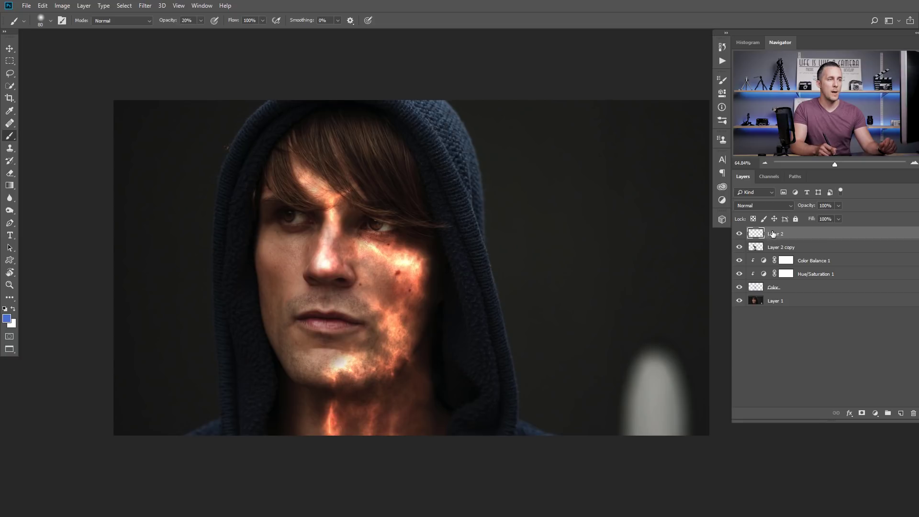
{"action": "left_click", "coordinate": [766, 206]}
{"action": "left_click", "coordinate": [761, 297]}
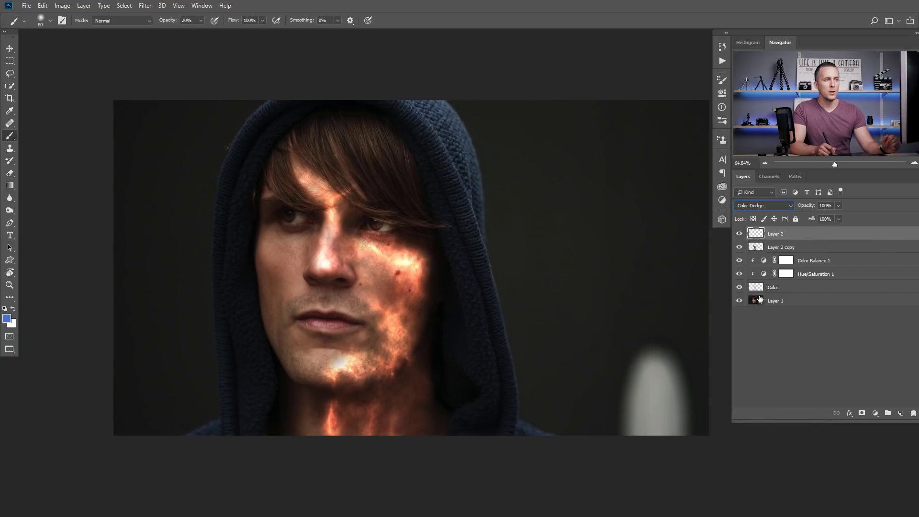
{"action": "left_click", "coordinate": [418, 279], "text": "alt"}
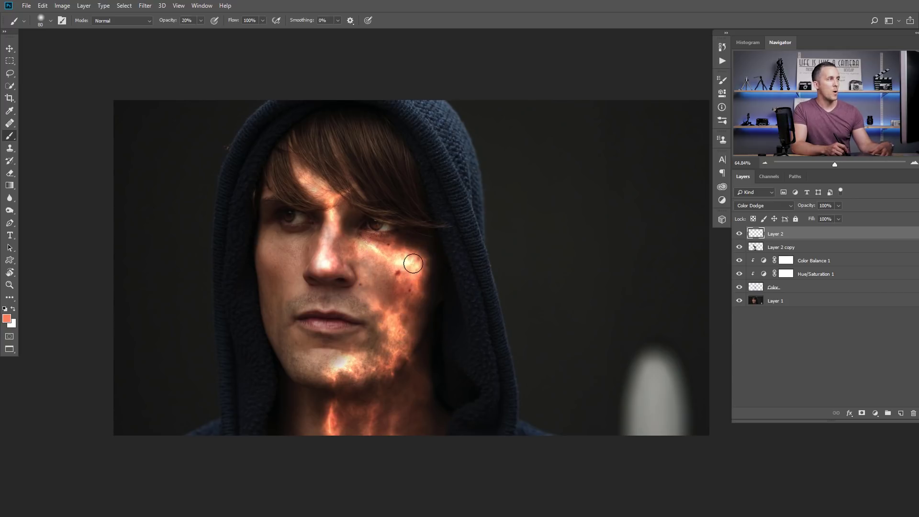
With a 10% opacity brush, brighten the orange glow on the cheekbone and chin.
{"action": "key", "text": "bracketright"}
{"action": "key", "text": "bracketright"}
{"action": "key", "text": "bracketright"}
{"action": "key", "text": "bracketright"}
{"action": "key", "text": "bracketright"}
{"action": "key", "text": "1"}
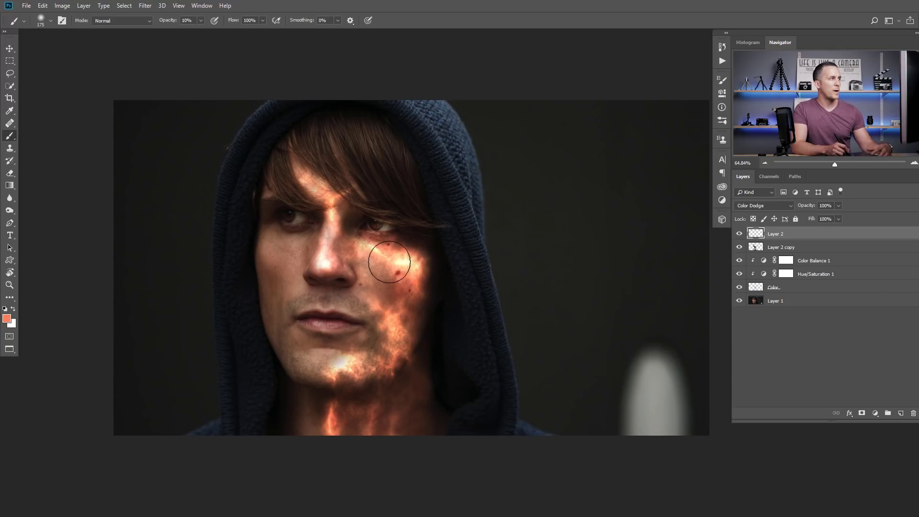
{"action": "mouse_move", "coordinate": [398, 265]}
{"action": "left_mouse_down"}
{"action": "mouse_move", "coordinate": [379, 254]}
{"action": "mouse_move", "coordinate": [405, 261]}
{"action": "mouse_move", "coordinate": [417, 292]}
{"action": "left_mouse_up"}
{"action": "key", "text": "bracketleft"}
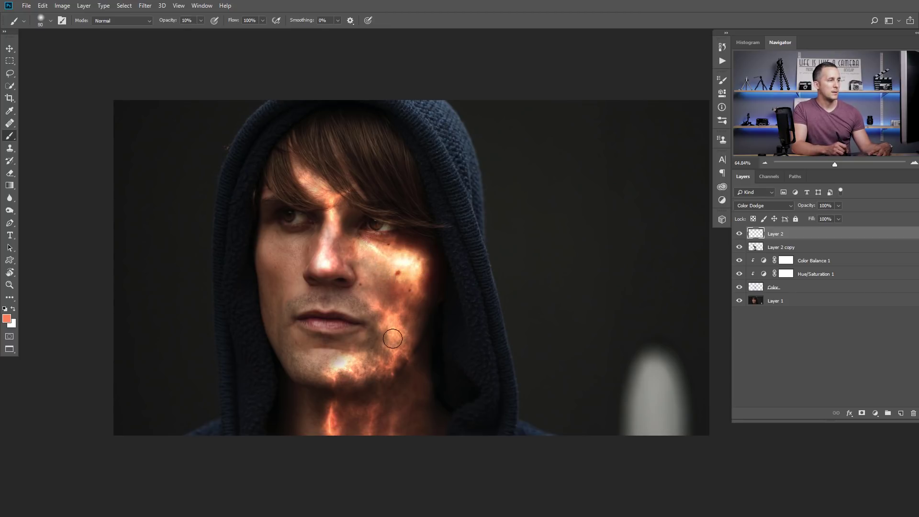
{"action": "left_click_drag", "start_coordinate": [345, 372], "coordinate": [355, 349]}
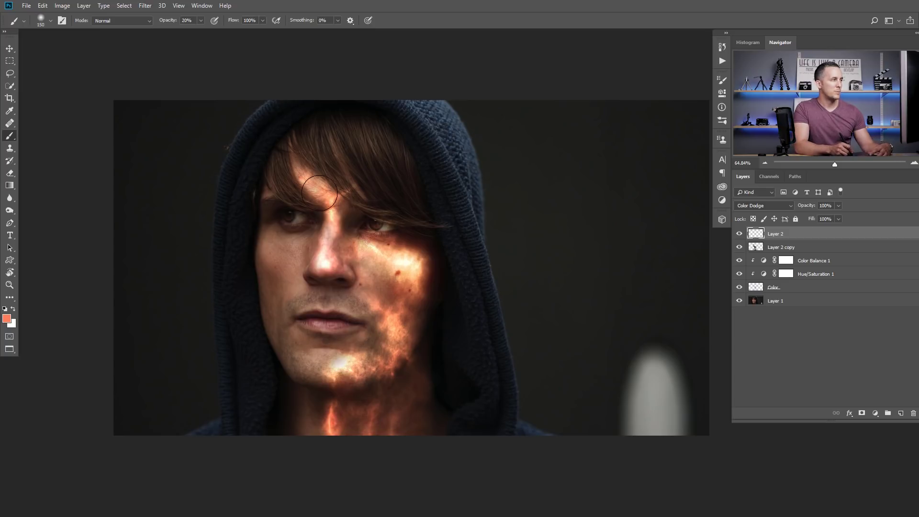
At 20% brush opacity, paint stronger orange glow onto the face and neck.
{"action": "key", "text": "bracketright"}
{"action": "key", "text": "2"}
{"action": "mouse_move", "coordinate": [317, 189]}
{"action": "left_mouse_down"}
{"action": "mouse_move", "coordinate": [313, 182]}
{"action": "mouse_move", "coordinate": [339, 211]}
{"action": "left_mouse_up"}
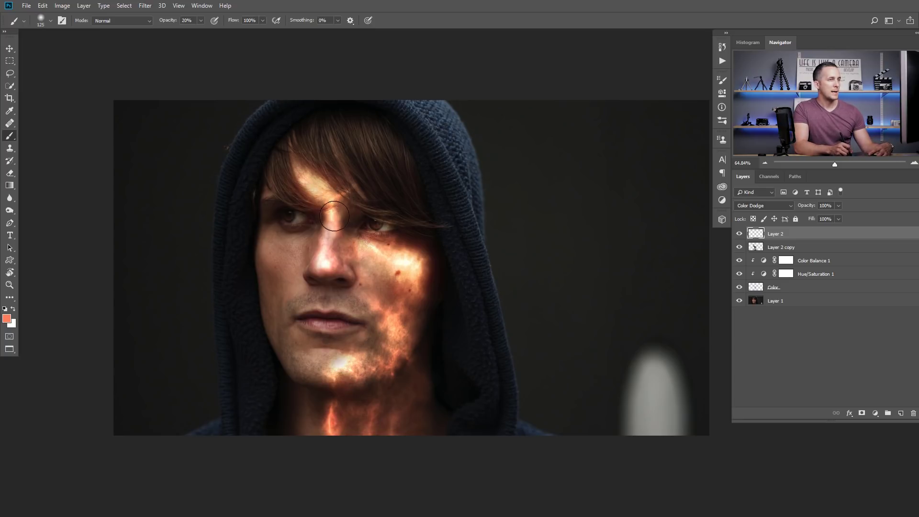
{"action": "key", "text": "bracketleft"}
{"action": "key", "text": "bracketleft"}
{"action": "key", "text": "bracketright"}
{"action": "key", "text": "bracketright"}
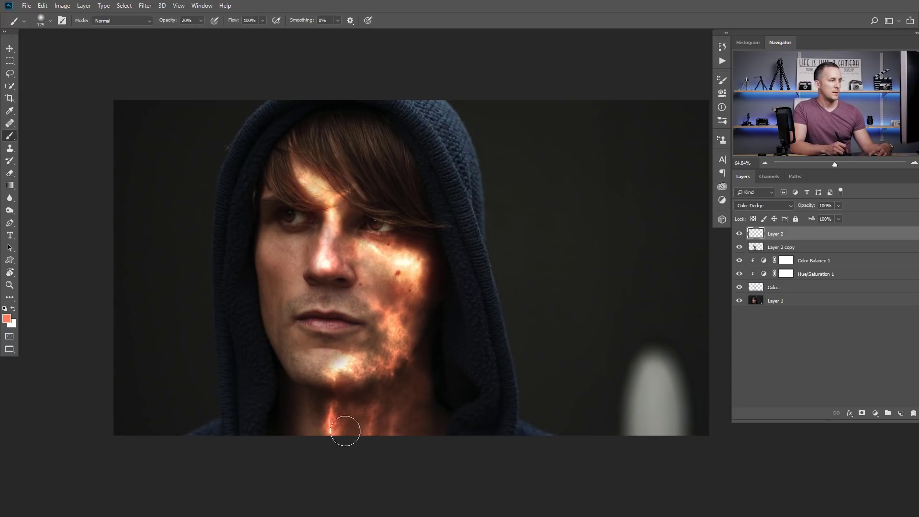
{"action": "mouse_move", "coordinate": [343, 427]}
{"action": "left_mouse_down"}
{"action": "mouse_move", "coordinate": [339, 408]}
{"action": "mouse_move", "coordinate": [339, 434]}
{"action": "mouse_move", "coordinate": [344, 425]}
{"action": "mouse_move", "coordinate": [328, 426]}
{"action": "mouse_move", "coordinate": [392, 395]}
{"action": "left_mouse_up"}
{"action": "key", "text": "bracketleft"}
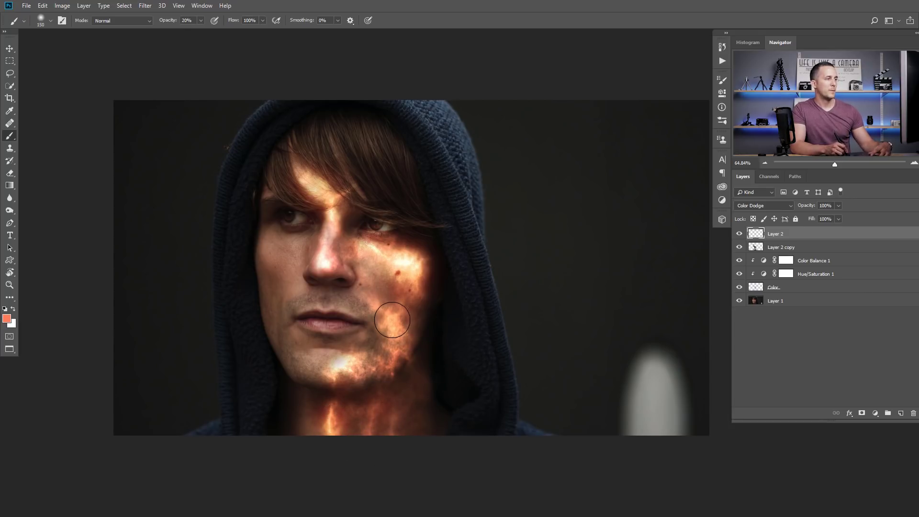
{"action": "key", "text": "bracketleft"}
{"action": "key", "text": "bracketleft"}
{"action": "key", "text": "bracketleft"}
{"action": "key", "text": "bracketleft"}
{"action": "key", "text": "bracketleft"}
{"action": "key", "text": "bracketleft"}
{"action": "key", "text": "bracketleft"}
{"action": "key", "text": "bracketleft"}
{"action": "key", "text": "bracketleft"}
{"action": "key", "text": "bracketleft"}
{"action": "key", "text": "bracketleft"}
{"action": "key", "text": "bracketleft"}
{"action": "key", "text": "bracketleft"}
{"action": "key", "text": "bracketleft"}
{"action": "key", "text": "bracketleft"}
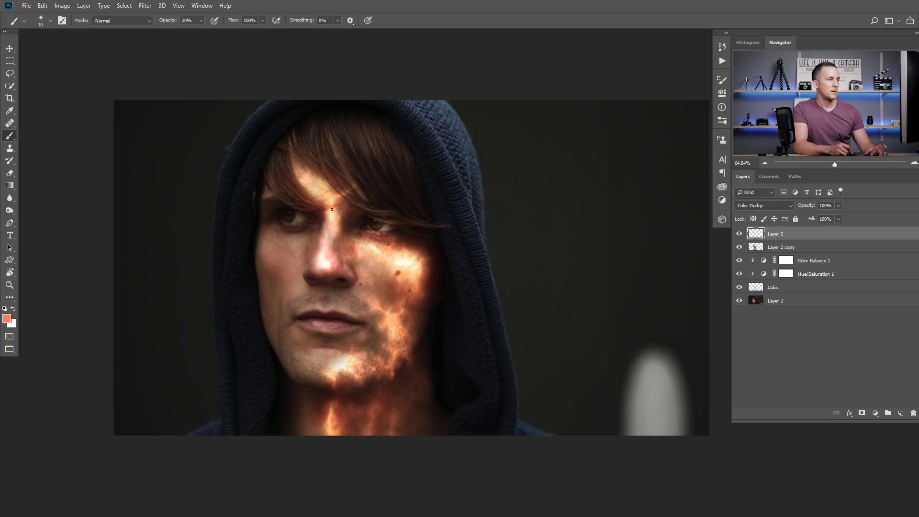
Merge all visible layers into a new top layer and open the Camera Raw Filter.
{"action": "scroll", "coordinate": [410, 295], "scroll_direction": "down", "scroll_amount": 2}
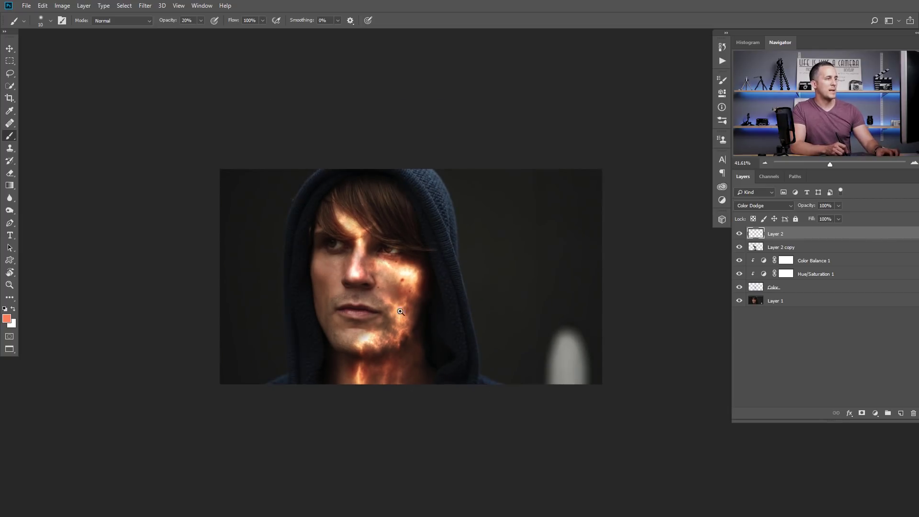
{"action": "scroll", "coordinate": [401, 312], "scroll_direction": "up", "scroll_amount": 3}
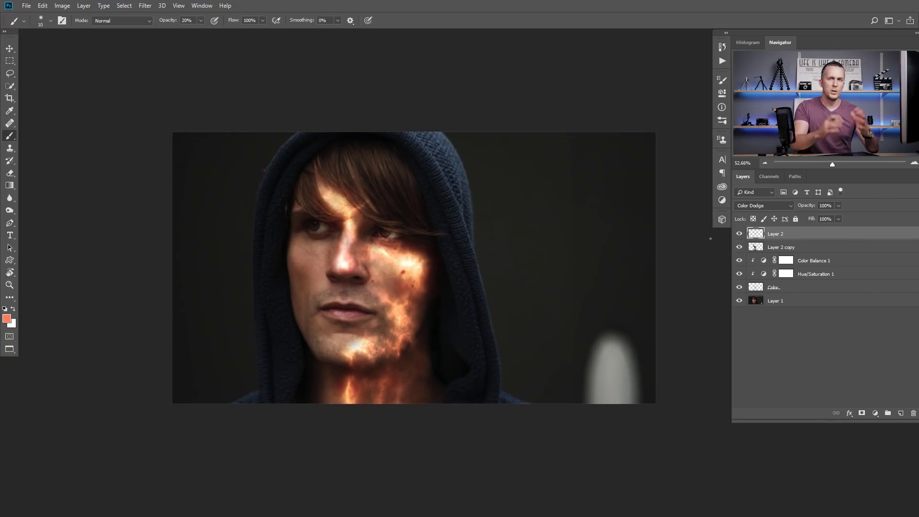
{"action": "key", "text": "ctrl+alt+shift+e"}
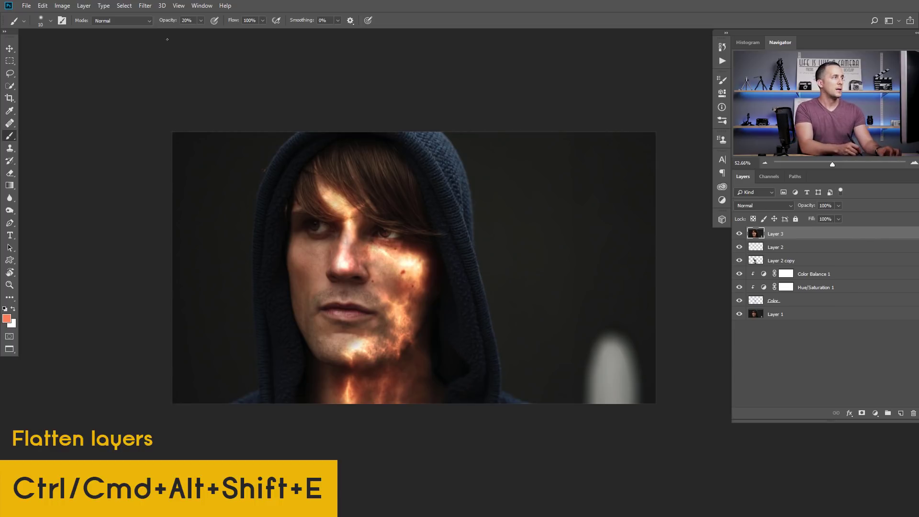
{"action": "left_click", "coordinate": [145, 5]}
{"action": "left_click", "coordinate": [204, 64]}
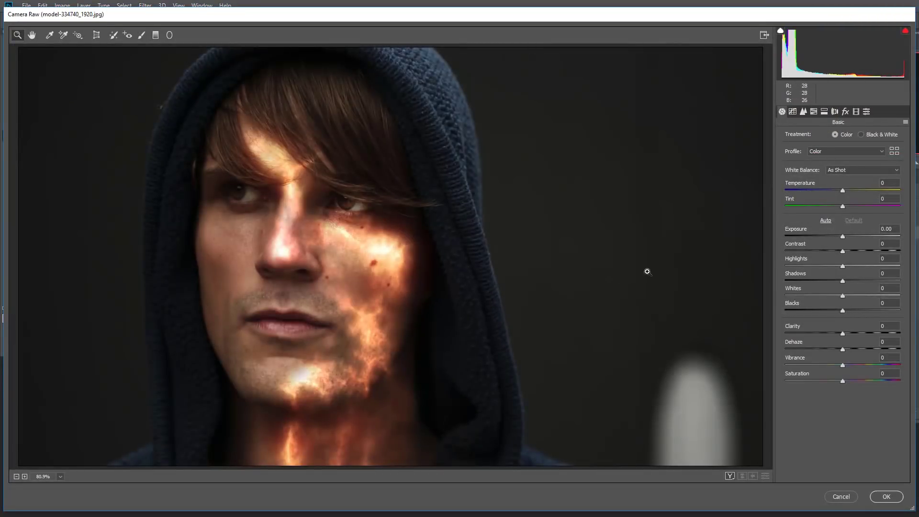
Set Contrast -18, Clarity +31, Dehaze +8 and Saturation -8 in Camera Raw.
{"action": "left_click_drag", "start_coordinate": [852, 249], "coordinate": [852, 251]}
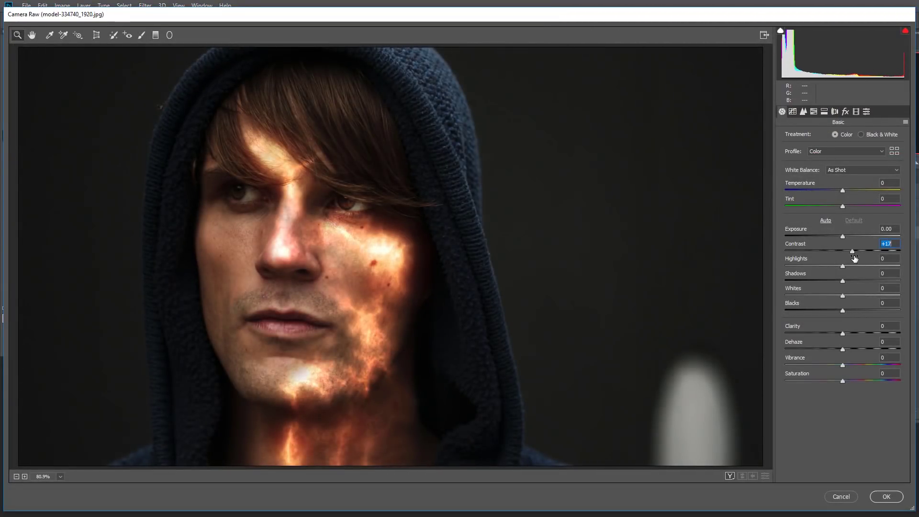
{"action": "left_click_drag", "start_coordinate": [844, 333], "coordinate": [855, 331]}
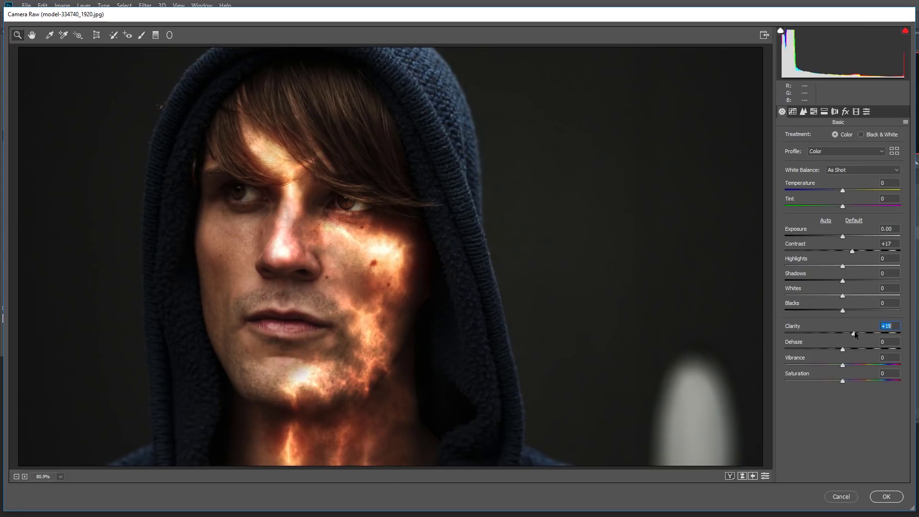
{"action": "left_click_drag", "start_coordinate": [852, 251], "coordinate": [831, 252]}
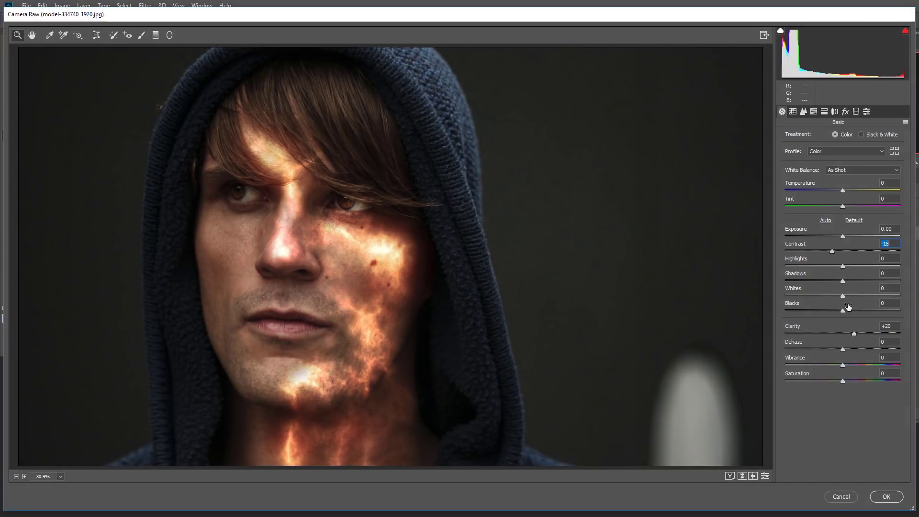
{"action": "left_click_drag", "start_coordinate": [855, 332], "coordinate": [861, 331]}
{"action": "left_click_drag", "start_coordinate": [844, 349], "coordinate": [847, 347]}
{"action": "left_click_drag", "start_coordinate": [844, 380], "coordinate": [838, 381]}
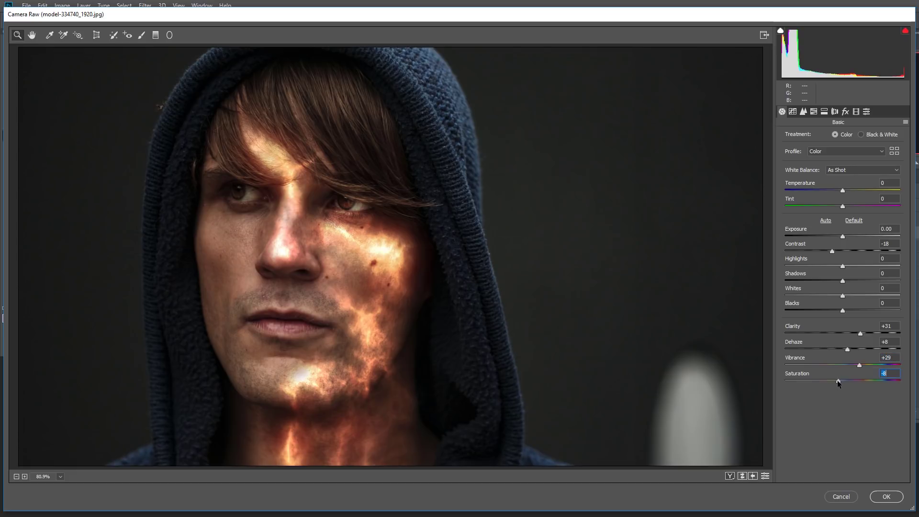
Add a -38 dark vignette with softened edges and raise sharpening to 49.
{"action": "left_click", "coordinate": [846, 111]}
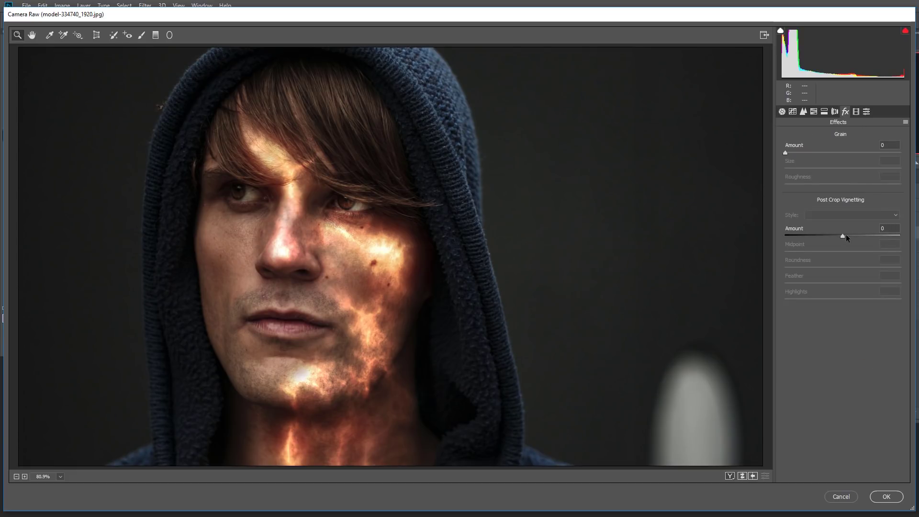
{"action": "left_click_drag", "start_coordinate": [844, 236], "coordinate": [821, 238]}
{"action": "left_click_drag", "start_coordinate": [844, 283], "coordinate": [854, 283]}
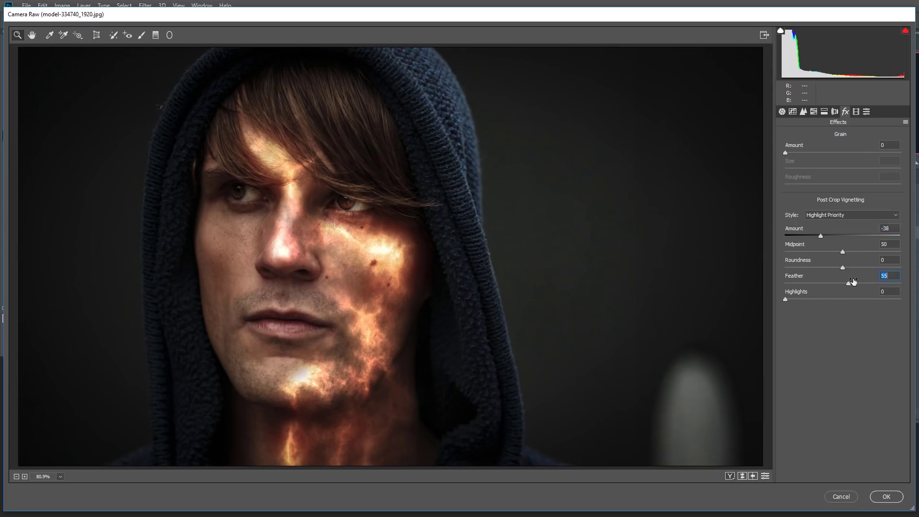
{"action": "left_click", "coordinate": [803, 113]}
{"action": "left_click", "coordinate": [823, 150]}
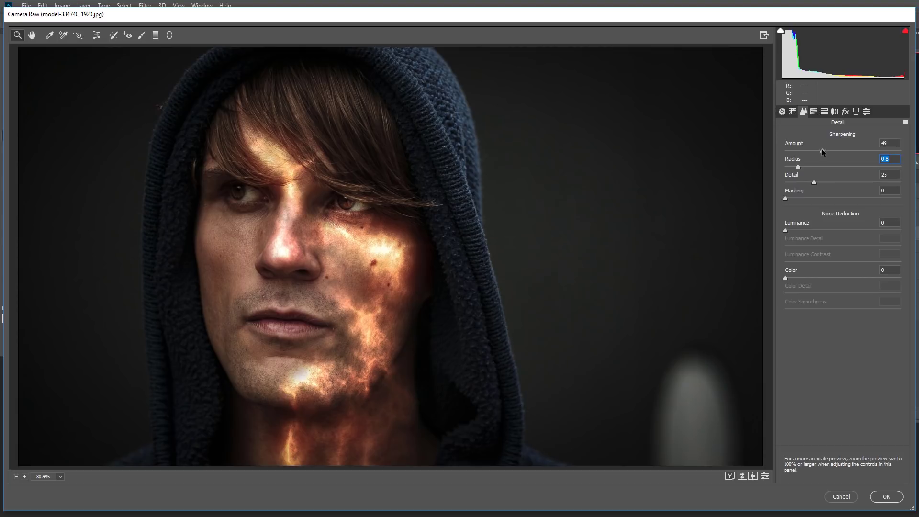
Split-tone the shadows blue with Hue 221 and Saturation 22, and adjust the highlights.
{"action": "left_click", "coordinate": [825, 112]}
{"action": "left_click", "coordinate": [856, 224]}
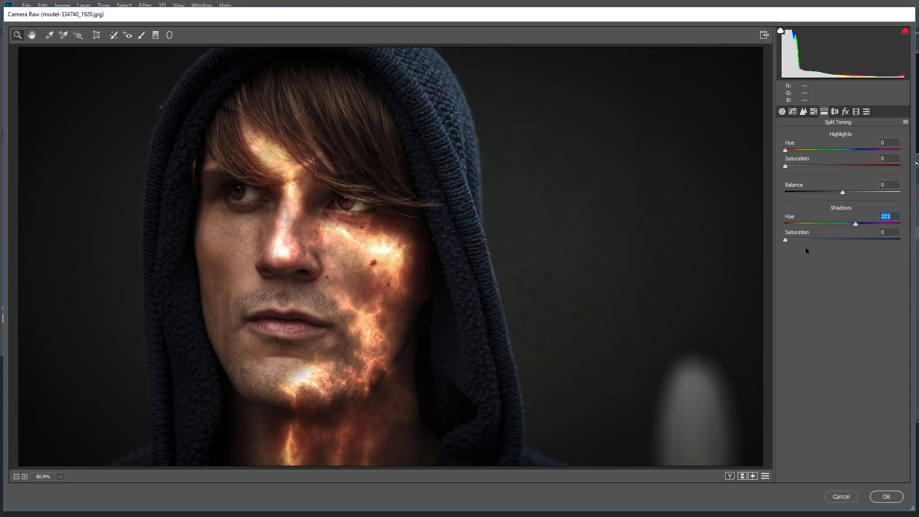
{"action": "left_click_drag", "start_coordinate": [789, 240], "coordinate": [801, 240]}
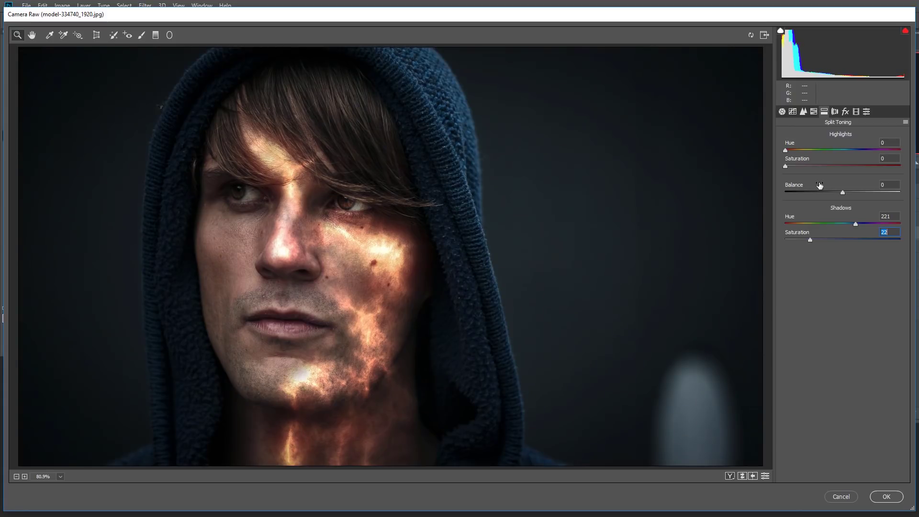
{"action": "left_click", "coordinate": [829, 149]}
{"action": "left_click", "coordinate": [785, 167]}
Adjust the Oranges in HSL, set Shadows -2 and Blacks -18, and apply the grade.
{"action": "left_click", "coordinate": [814, 112]}
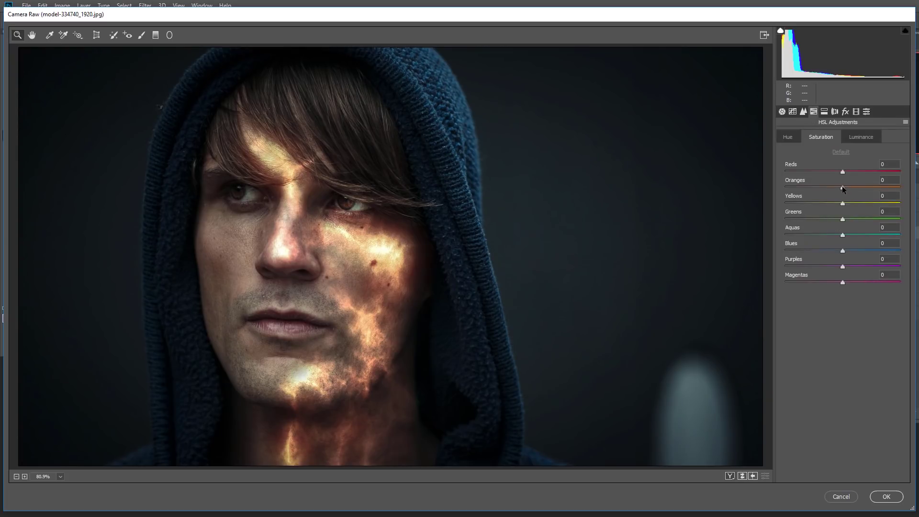
{"action": "left_click_drag", "start_coordinate": [875, 187], "coordinate": [833, 190]}
{"action": "left_click", "coordinate": [788, 137]}
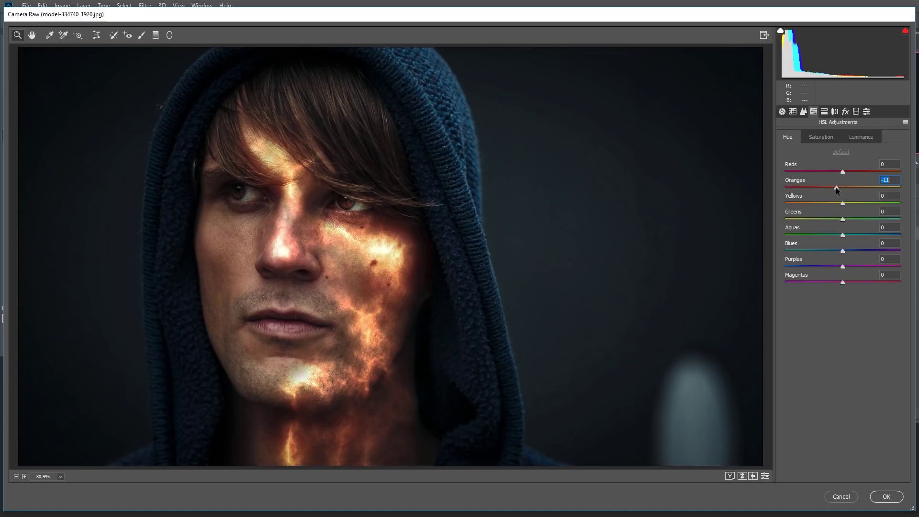
{"action": "left_click", "coordinate": [782, 112]}
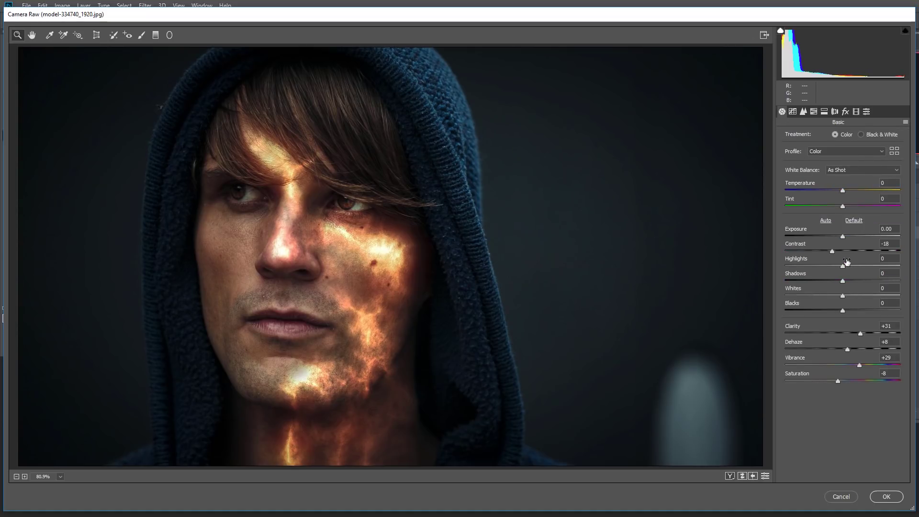
{"action": "left_click_drag", "start_coordinate": [844, 281], "coordinate": [833, 311]}
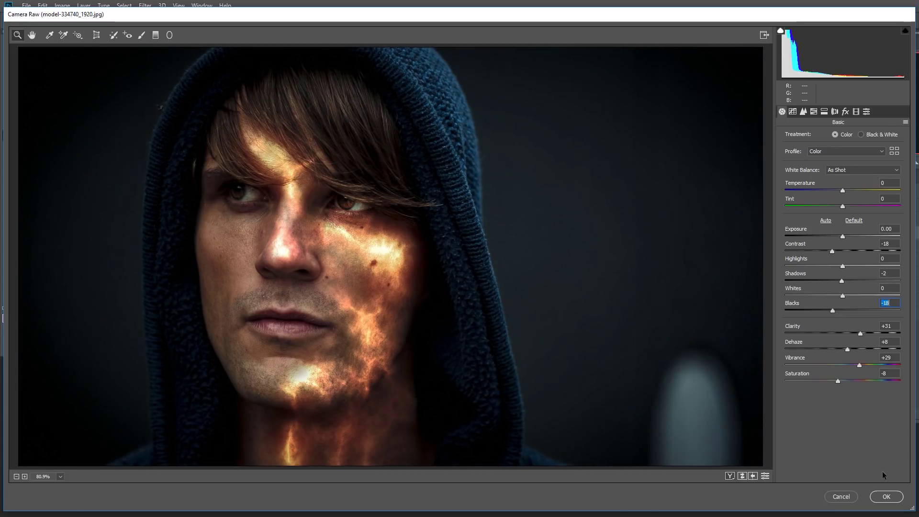
{"action": "left_click", "coordinate": [886, 497]}
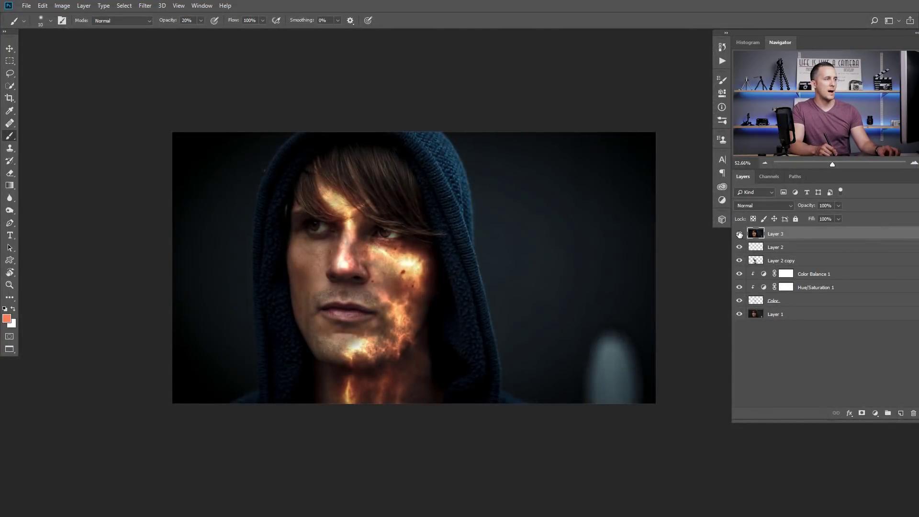
{"action": "left_click", "coordinate": [739, 234]}
{"action": "left_click", "coordinate": [739, 234]}
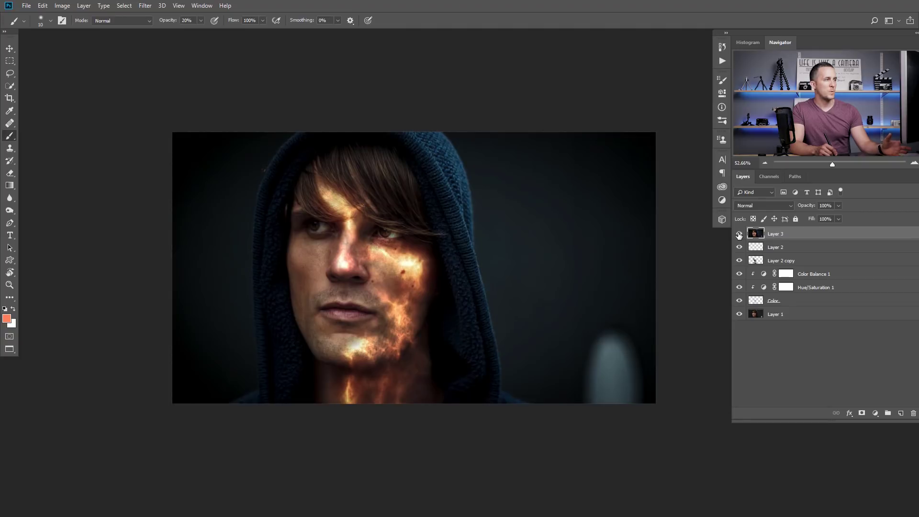
{"action": "left_click", "coordinate": [739, 234]}
{"action": "left_click", "coordinate": [739, 234]}
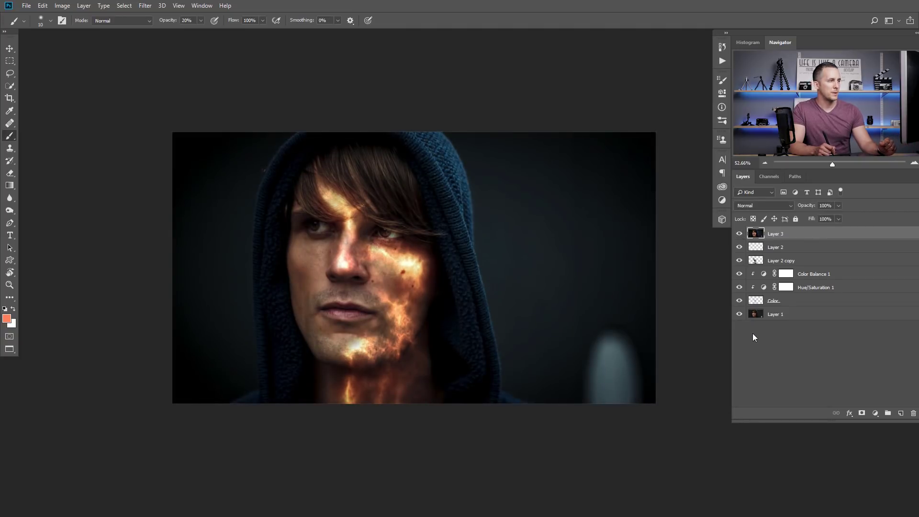
{"action": "left_click", "coordinate": [739, 315], "text": "alt"}
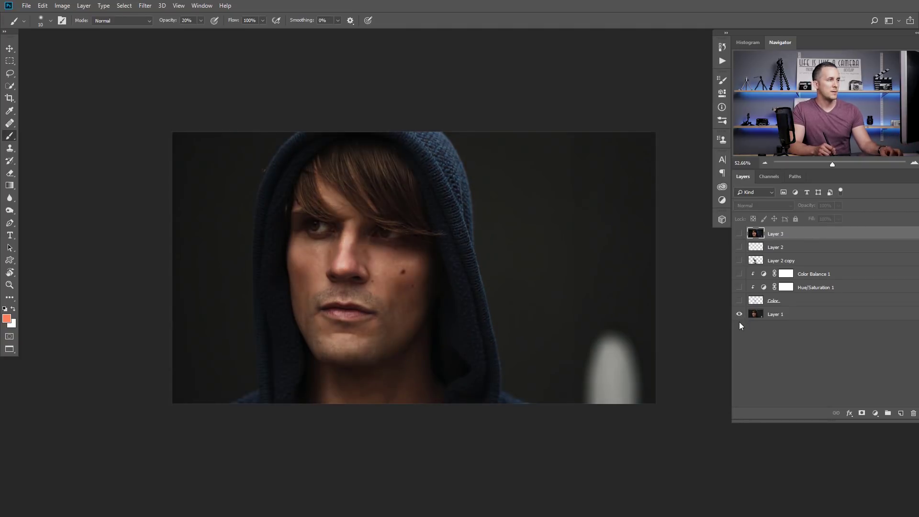
{"action": "left_click", "coordinate": [740, 316], "text": "alt"}
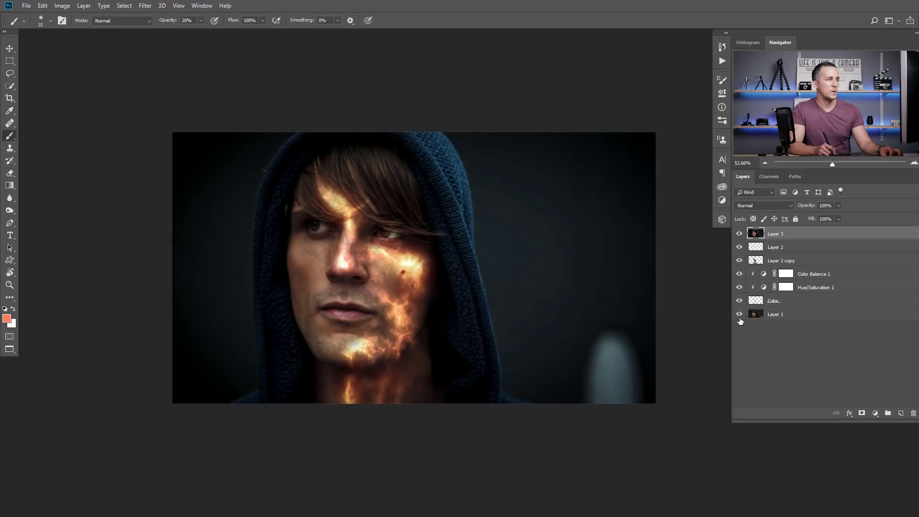